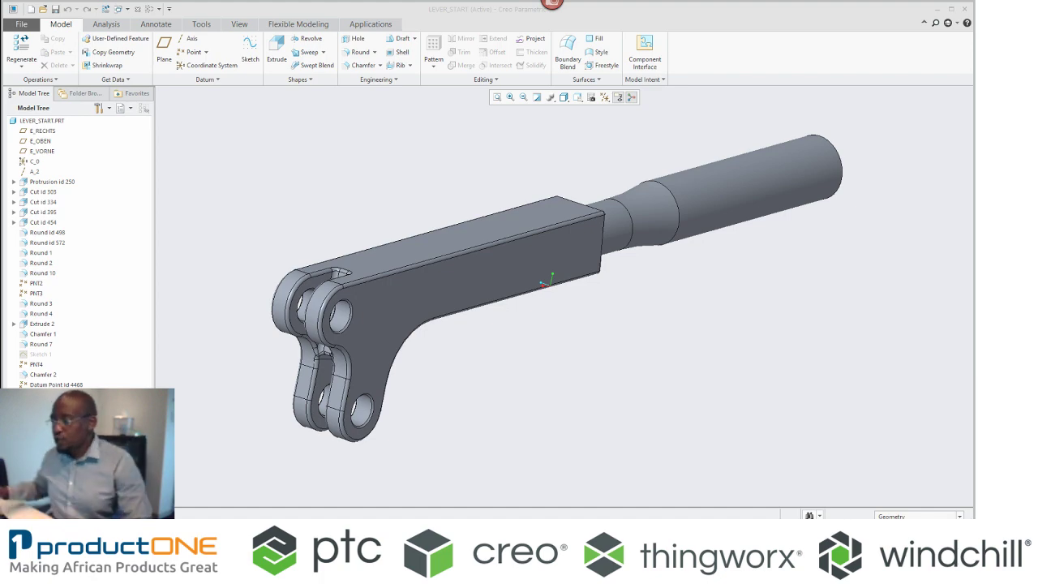
Open the lever part in the Simulate environment for structural analysis
mouse_move(241, 284)
middle_down()
mouse_move(403, 225)
mouse_move(462, 225)
mouse_move(455, 234)
middle_up()
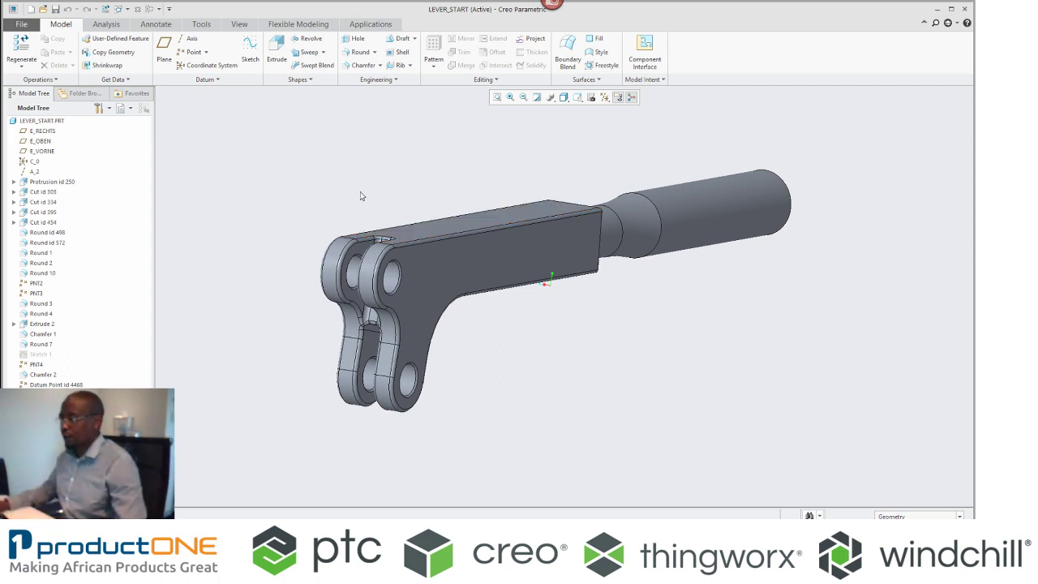
scroll(371, 203, up, 3)
scroll(310, 224, down, 2)
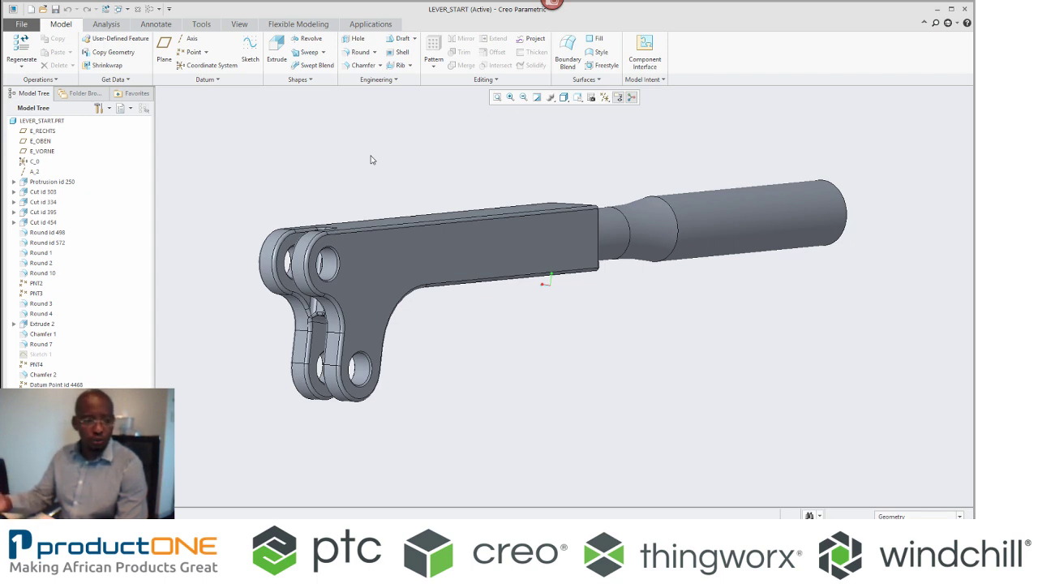
click(385, 25)
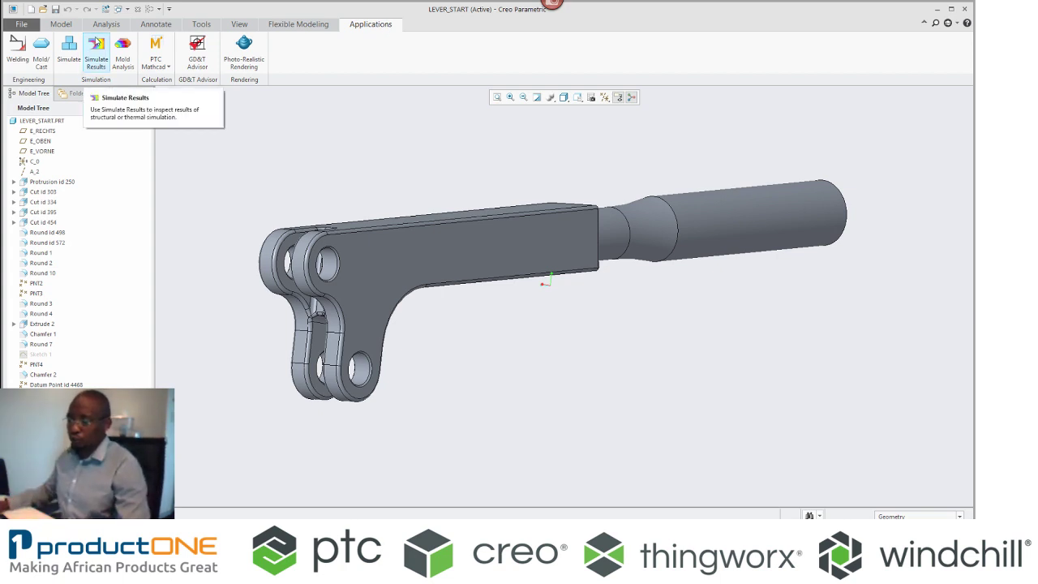
click(69, 50)
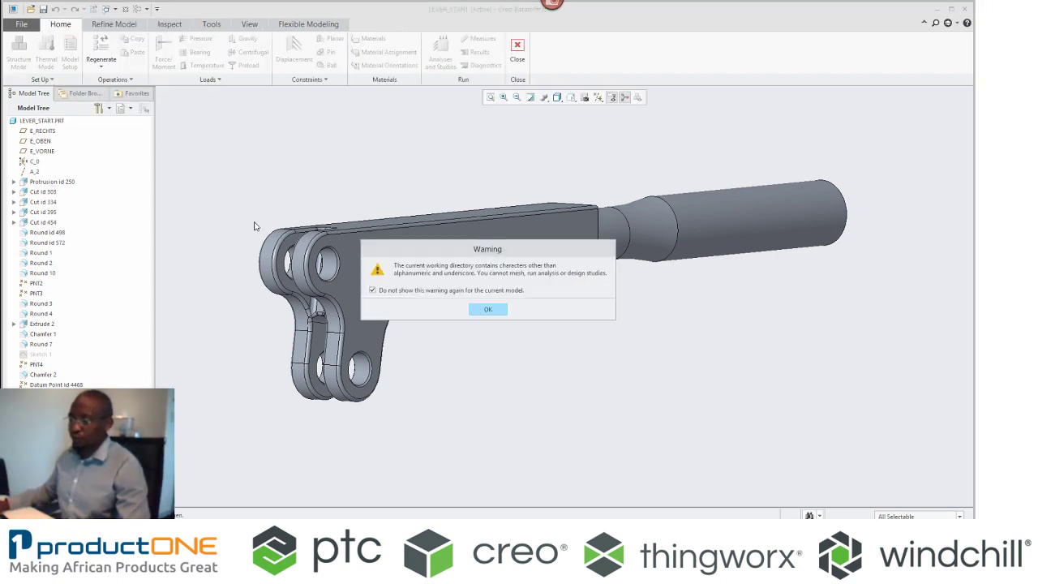
click(486, 310)
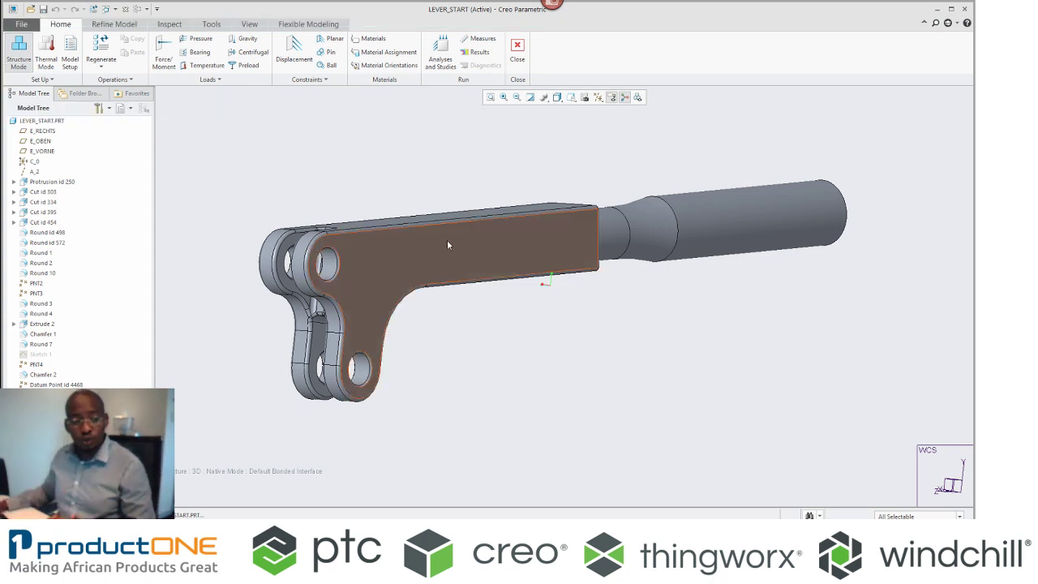
Set the model's capability mode to Simulate Lite and move the Process Guide away from the centre of the lever
click(70, 58)
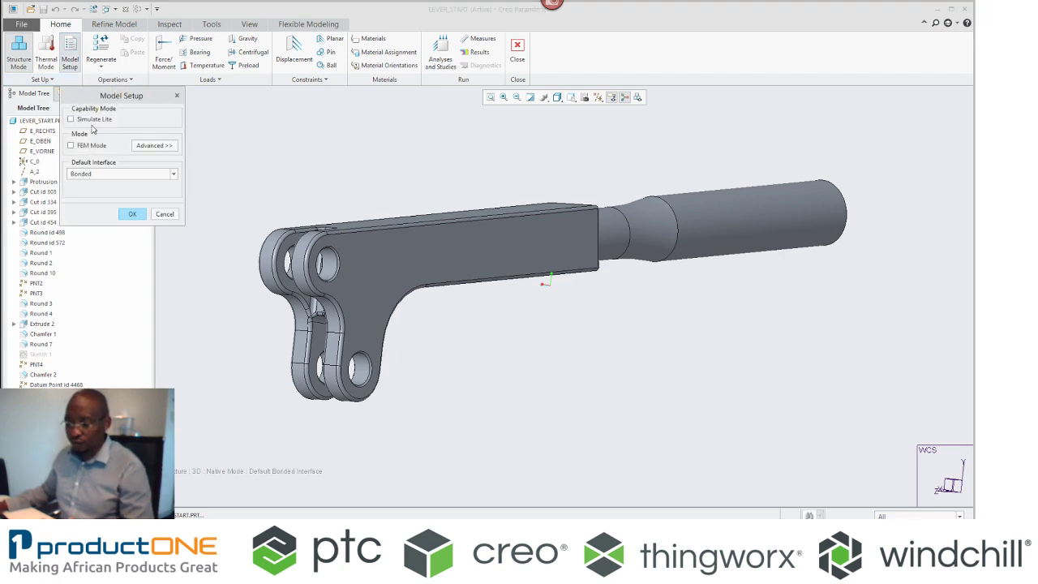
click(90, 124)
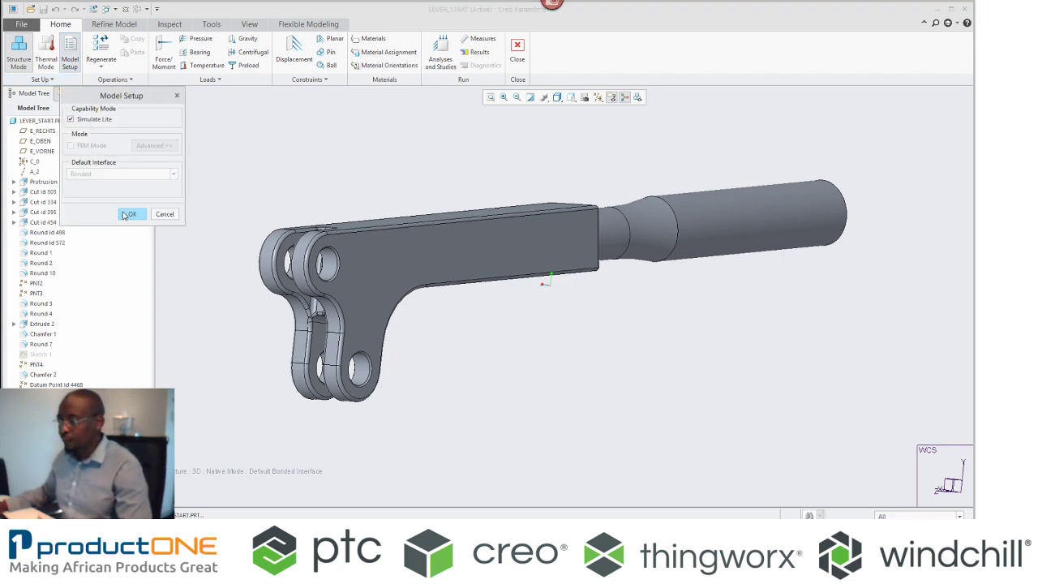
click(128, 215)
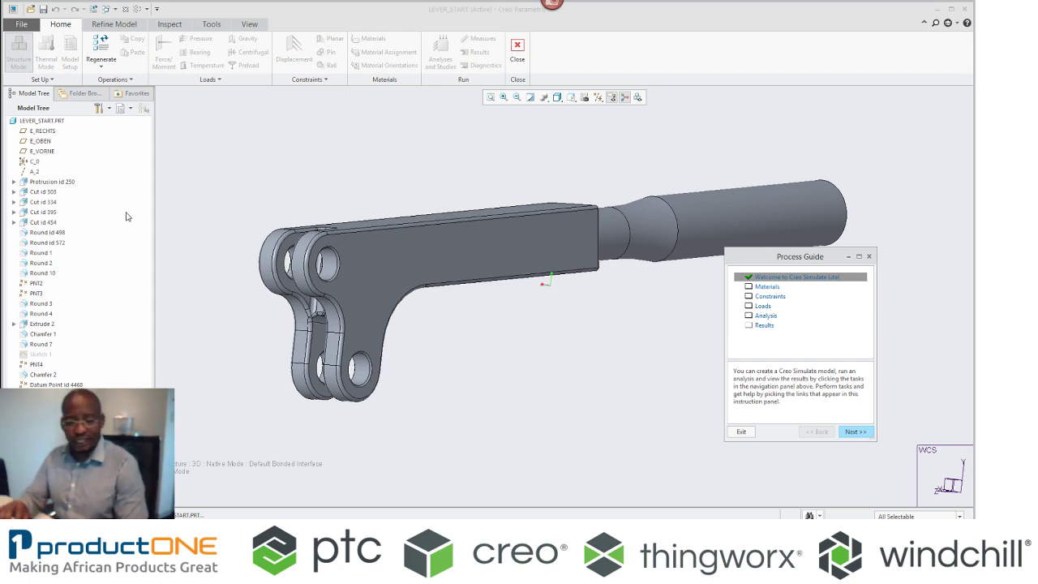
drag(828, 258, 868, 166)
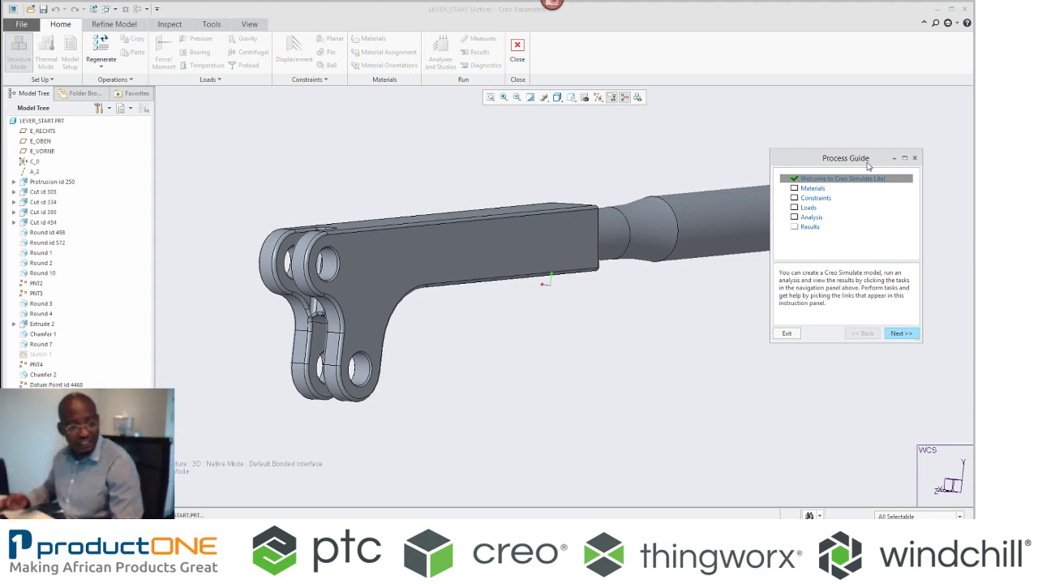
Start the material assignment for the lever and add AL2014 from the Legacy-Materials library to the model
click(815, 190)
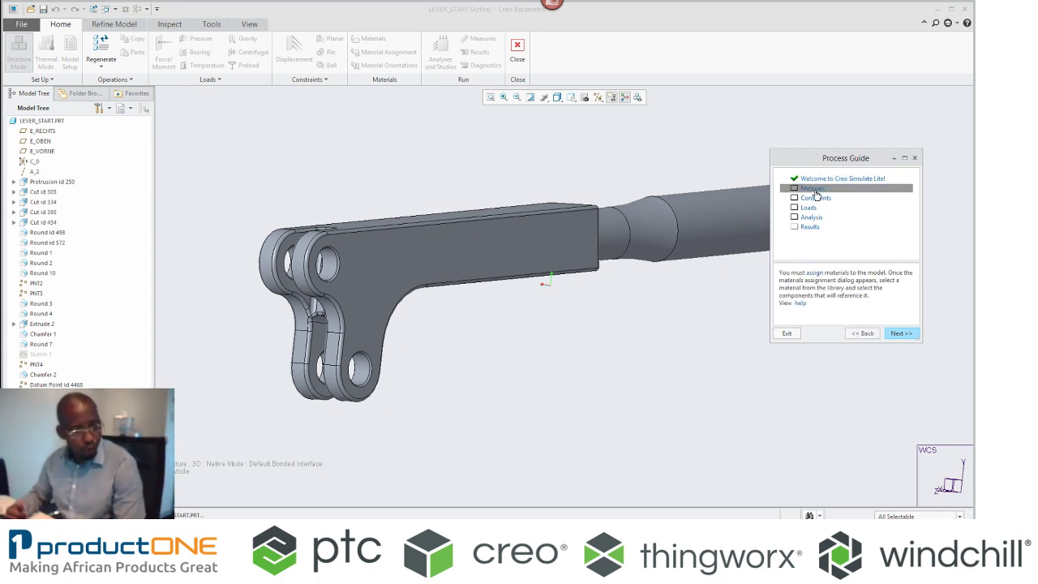
click(812, 274)
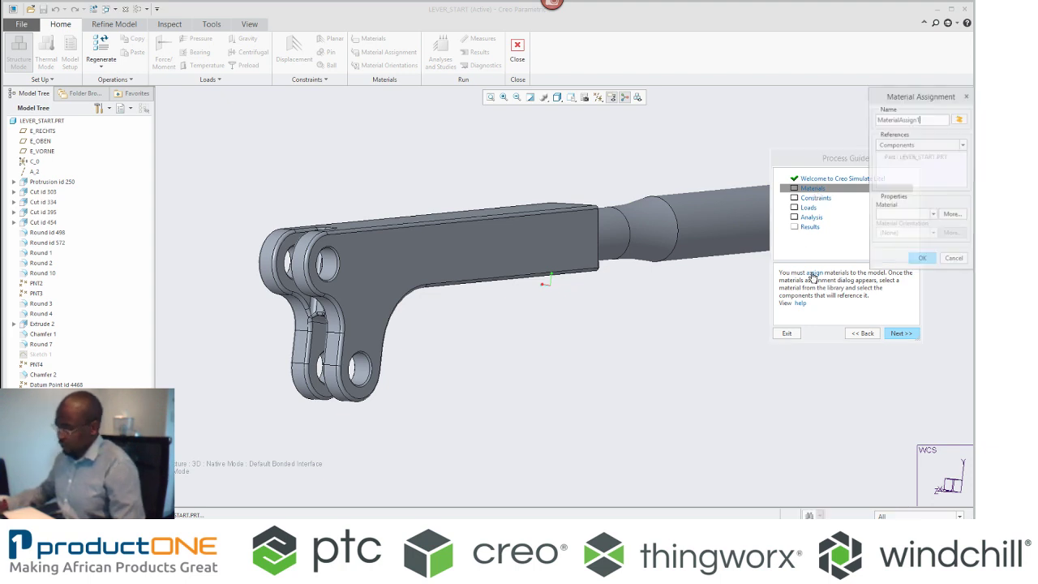
click(951, 216)
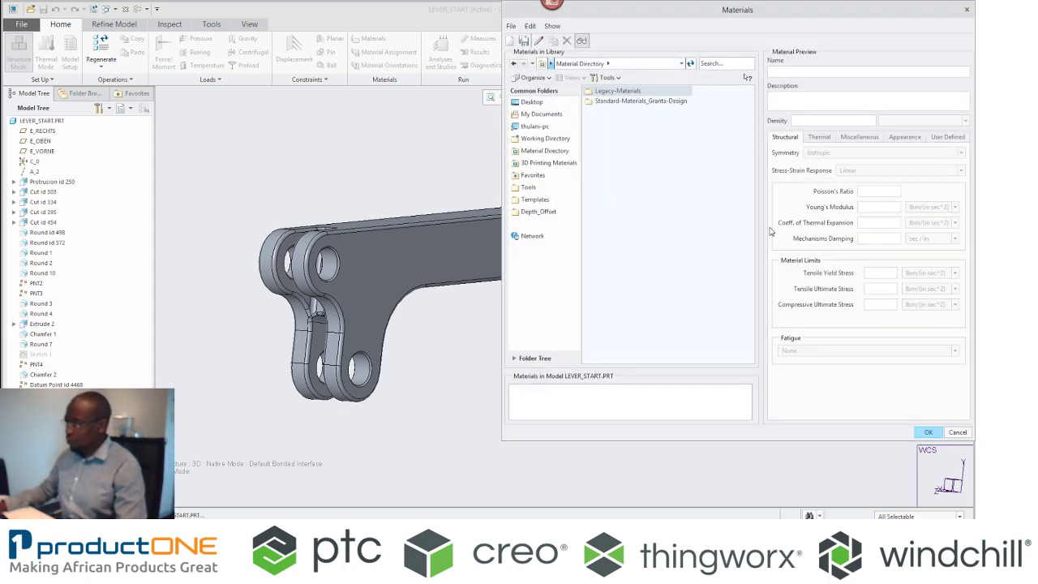
double_click(610, 92)
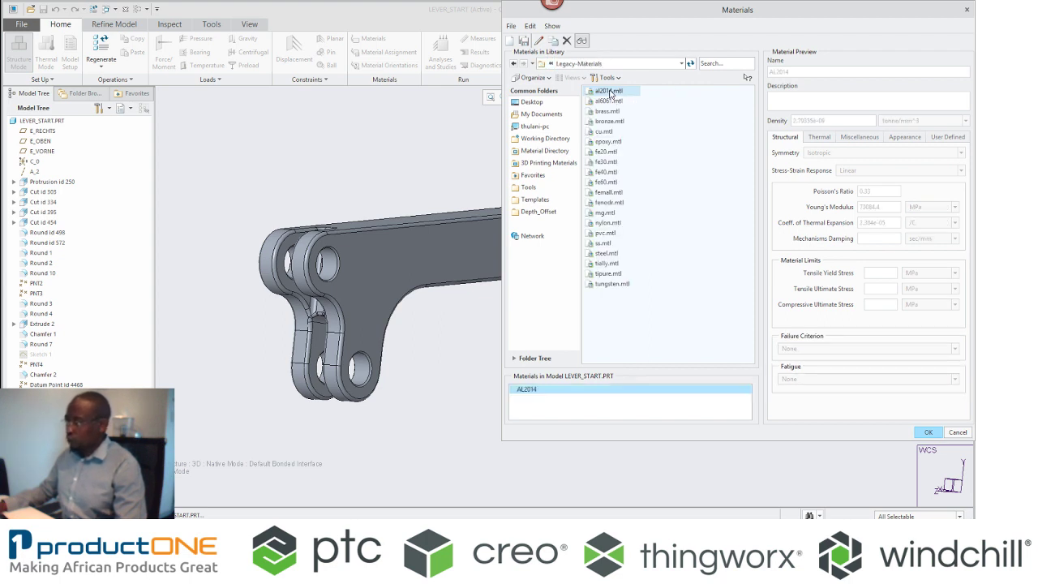
Set the Young's modulus of AL2014 to 70000 MPa and assign this material to the lever part
right_click(574, 390)
click(592, 396)
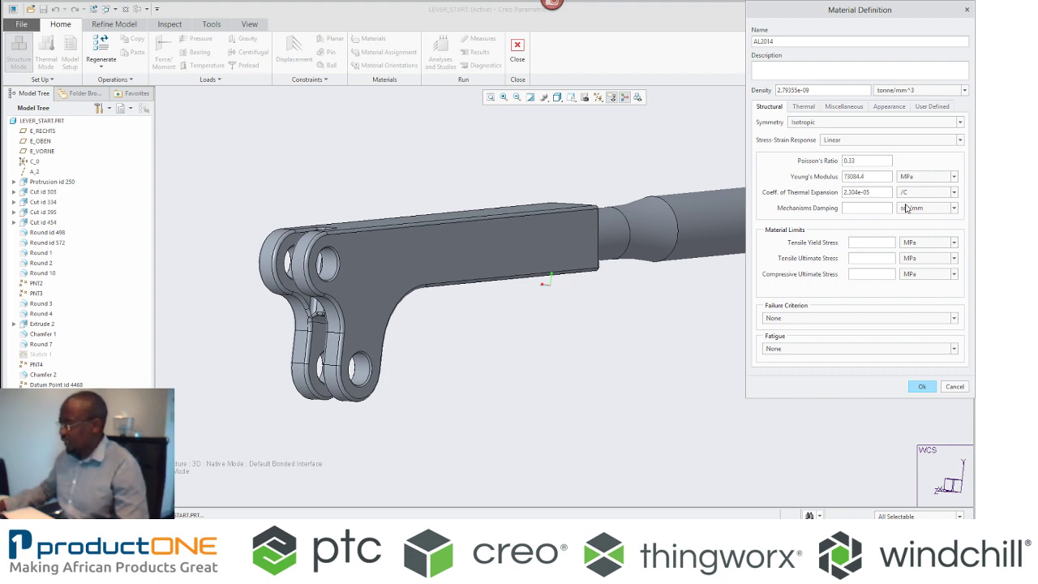
key(BackSpace)
key(BackSpace)
key(BackSpace)
key(BackSpace)
key(BackSpace)
key(BackSpace)
text(0)
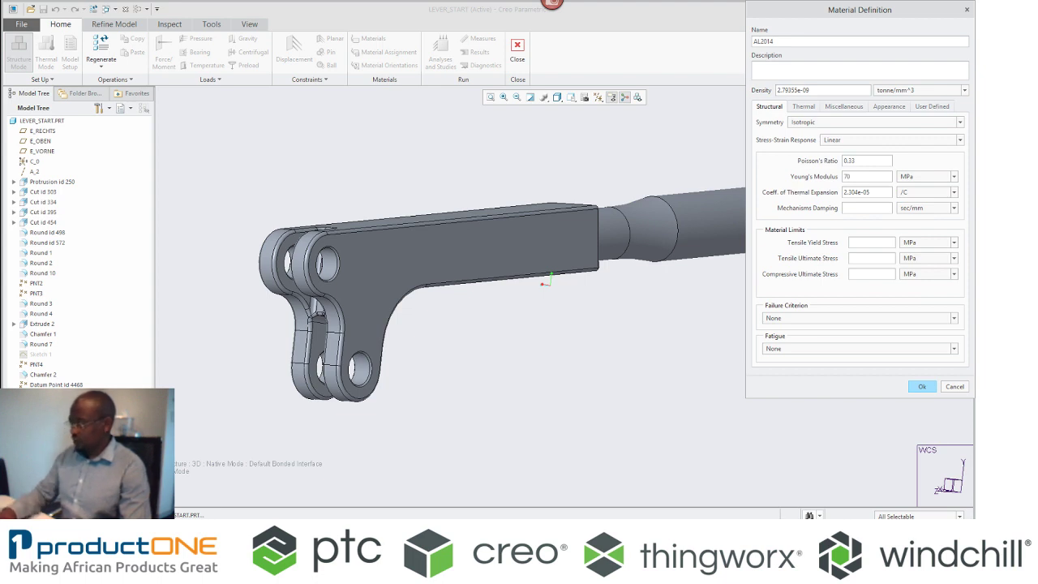
text(000)
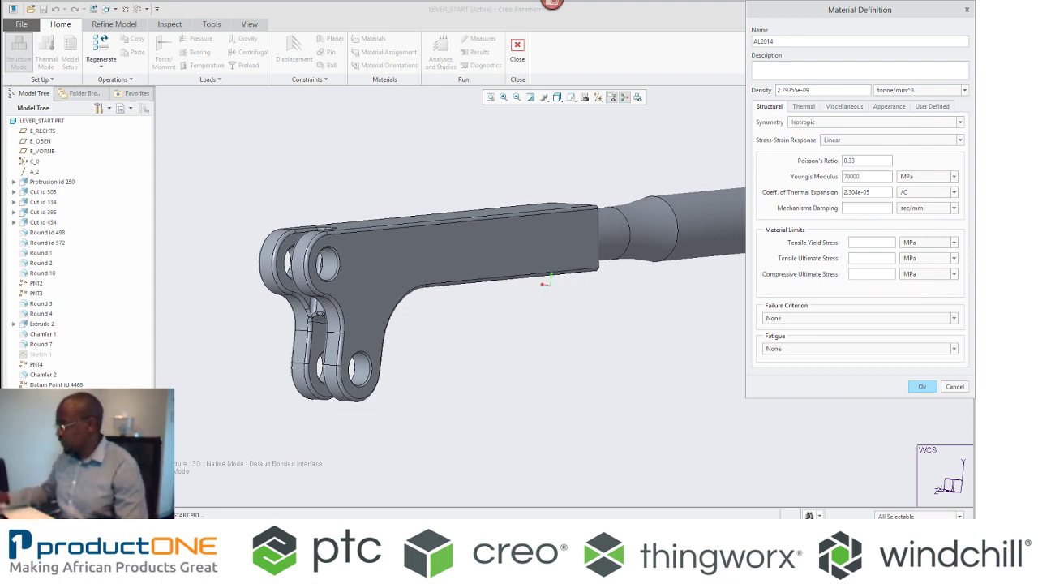
click(923, 388)
click(925, 432)
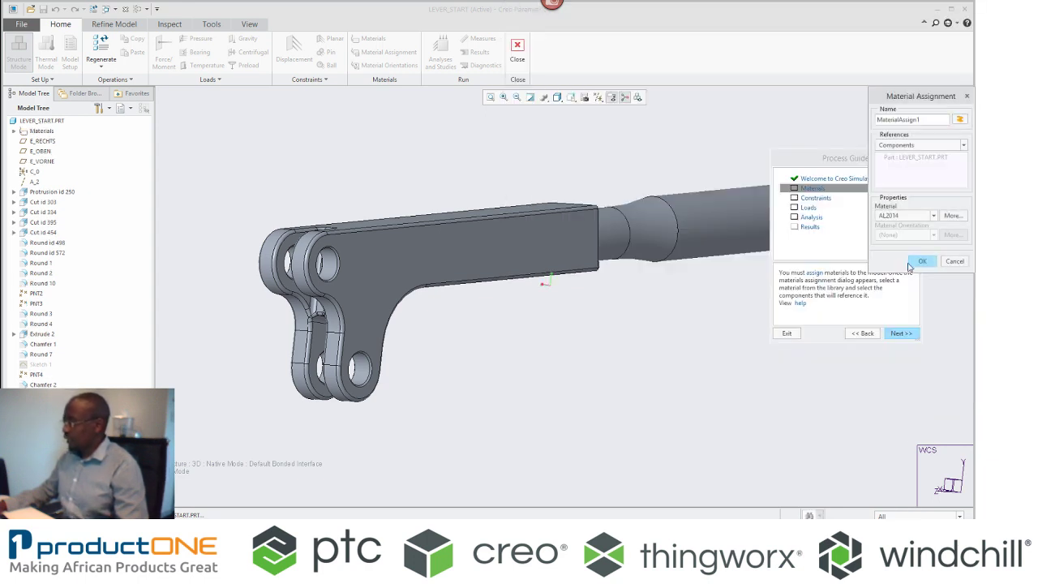
click(922, 260)
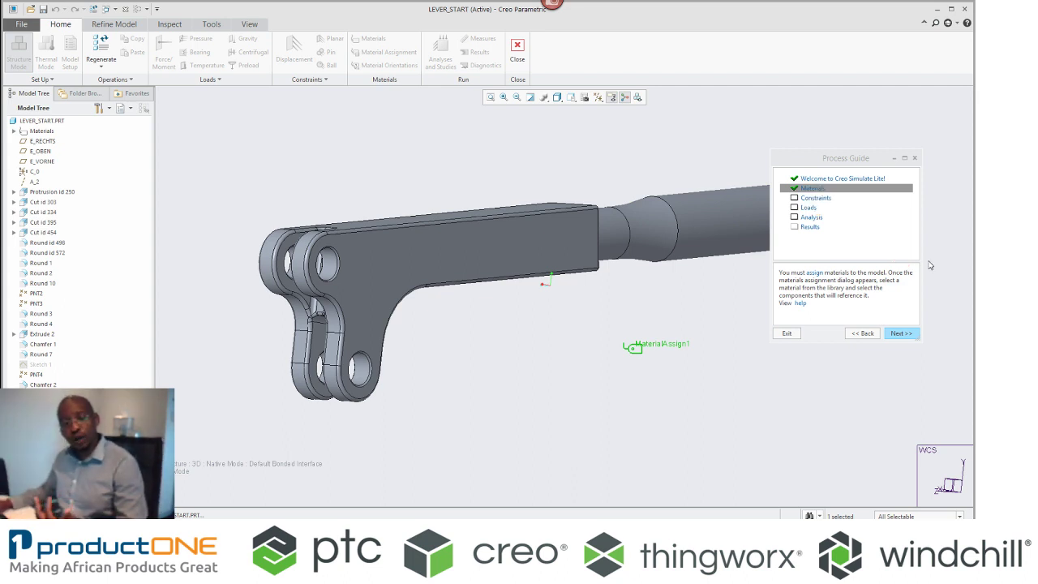
Add a pin constraint on the four hole surfaces of the fork end, with axial translation fixed and rotation left free
click(815, 200)
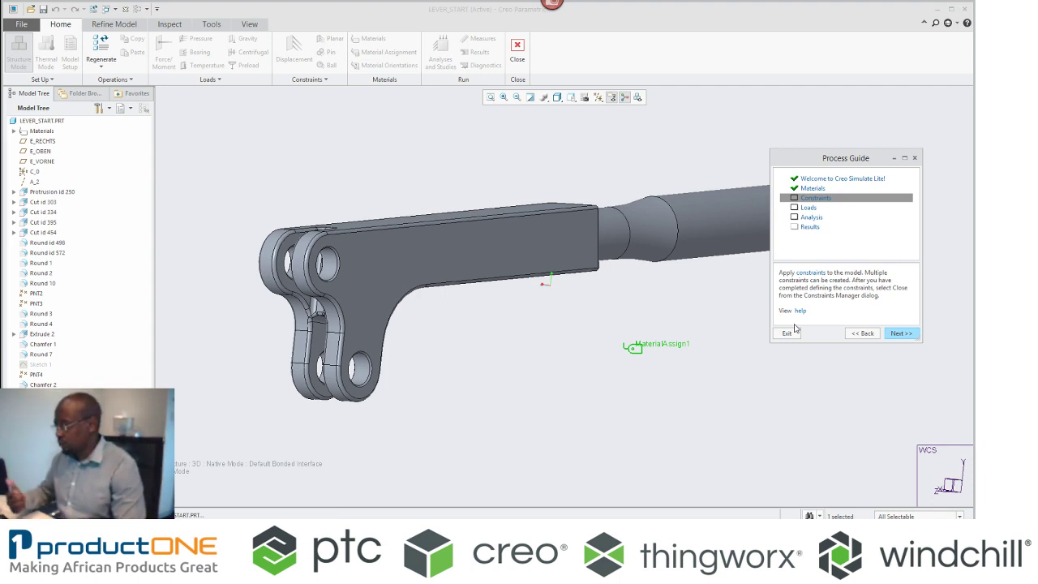
click(813, 274)
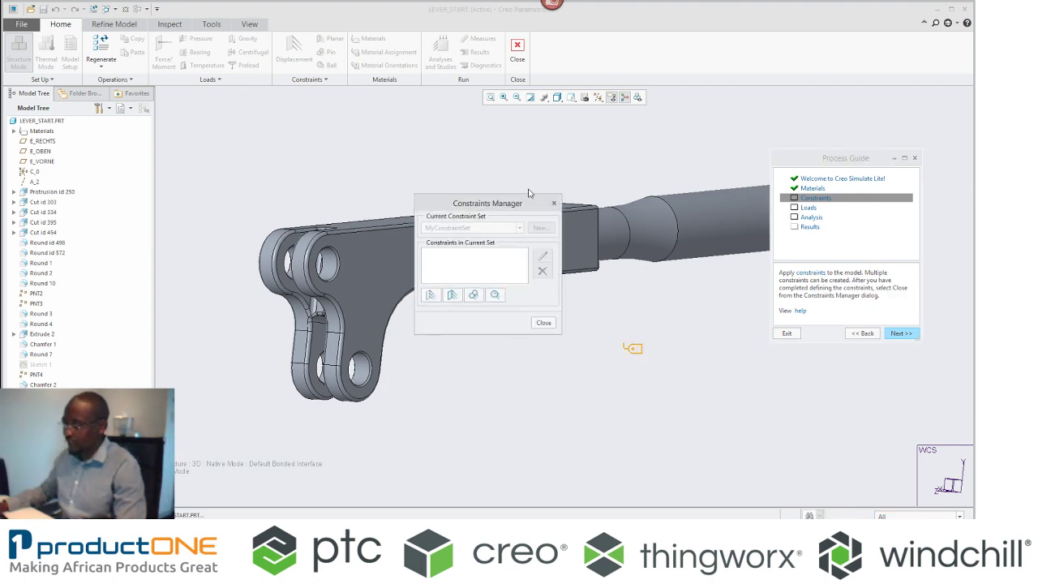
drag(510, 203, 552, 72)
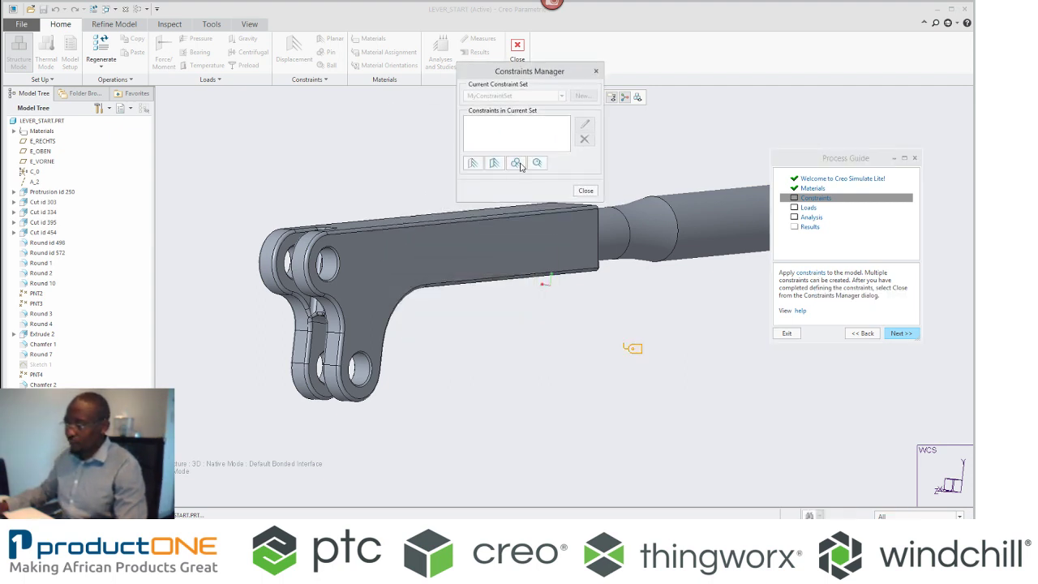
click(513, 164)
click(332, 269)
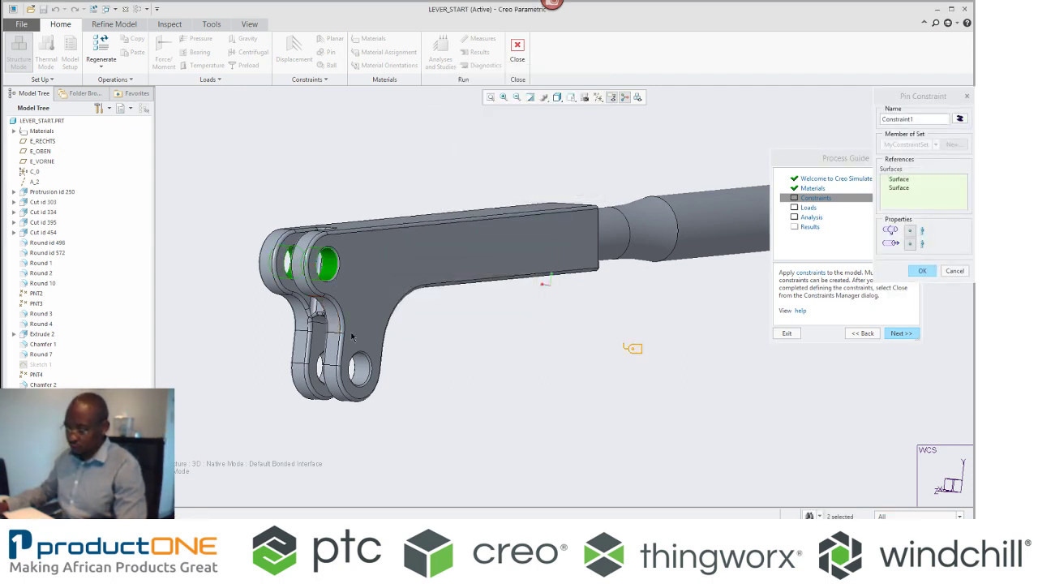
ctrl+click(362, 366)
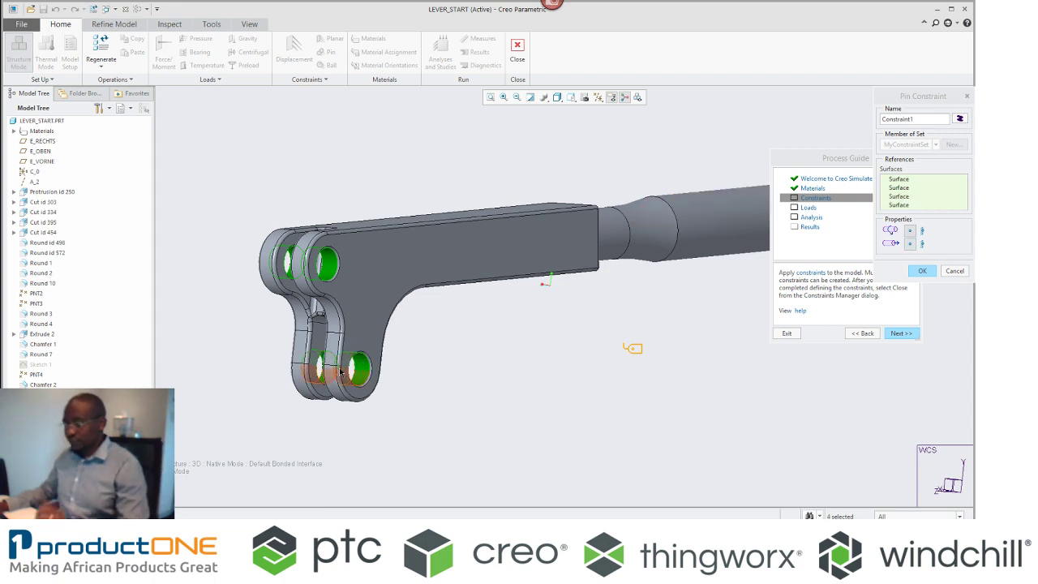
click(922, 243)
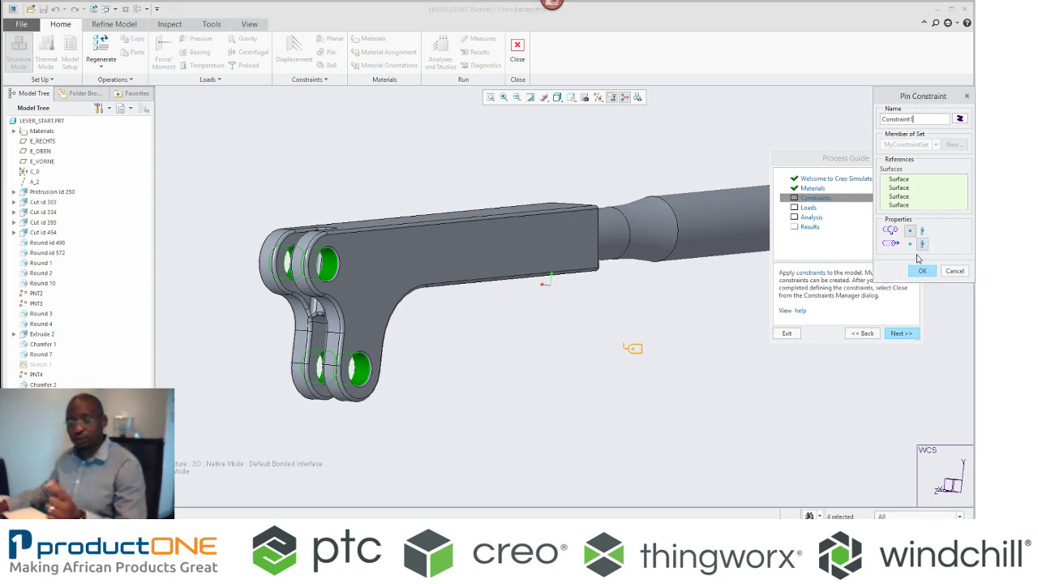
click(919, 271)
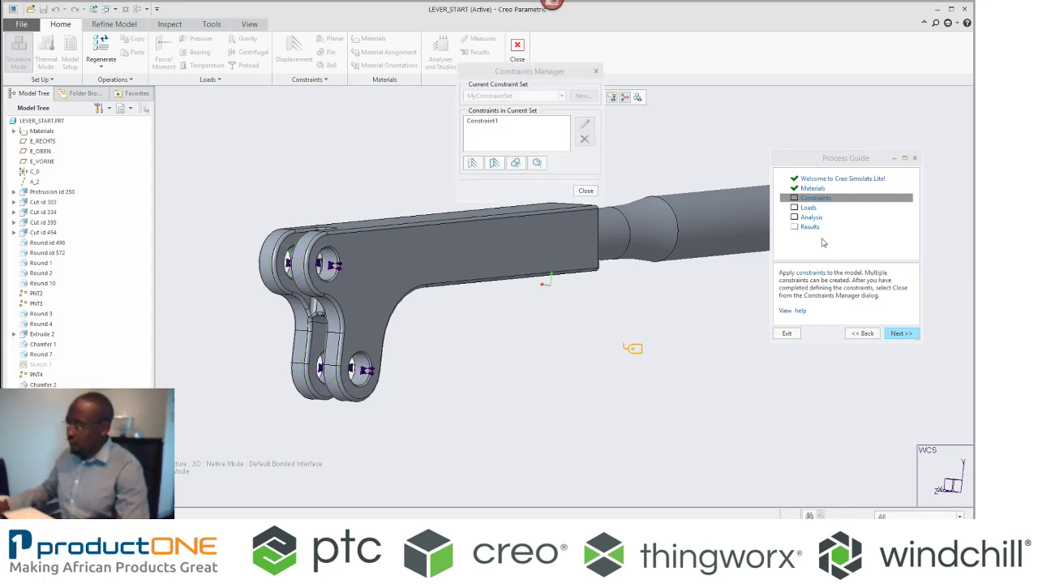
click(580, 192)
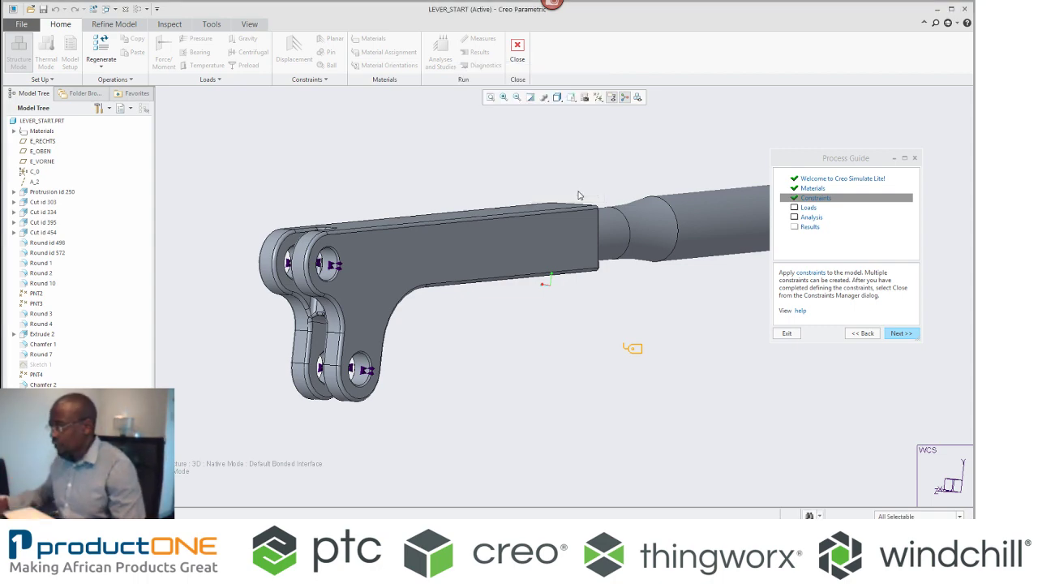
Start a force/moment load on the two cylindrical surfaces of the handle's grip
middle_drag(578, 195, 429, 264)
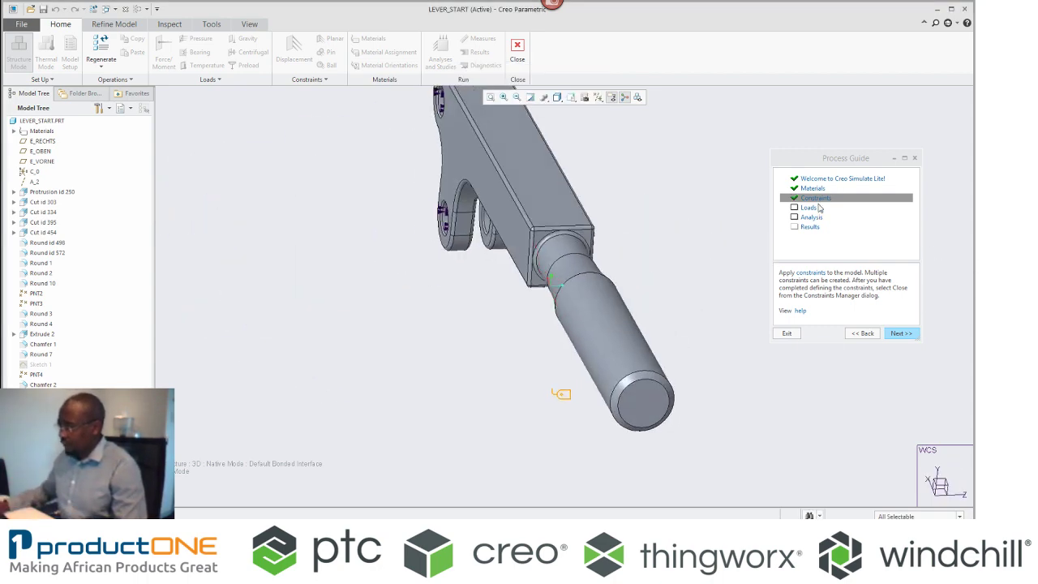
click(811, 208)
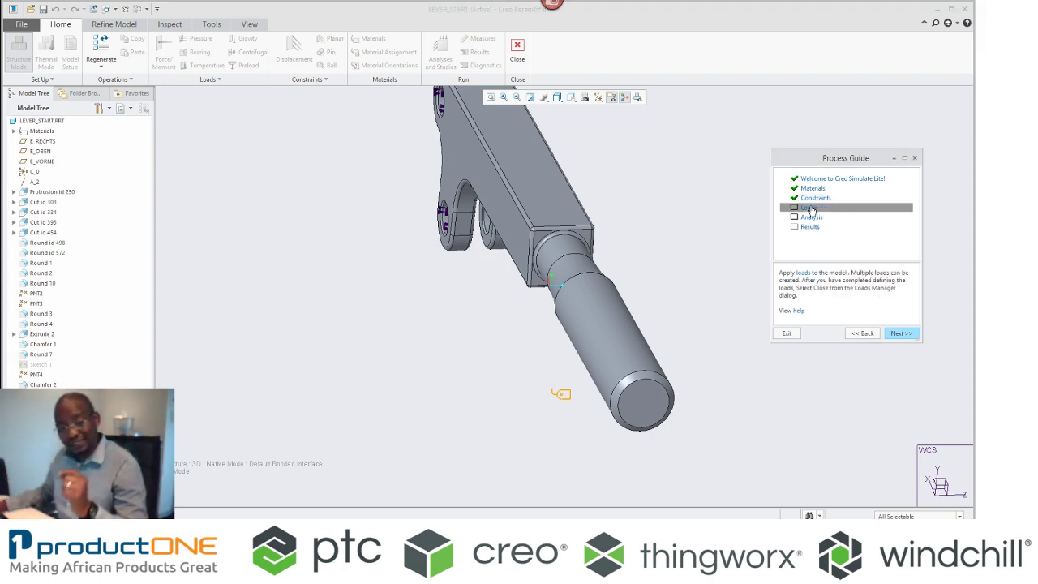
click(803, 274)
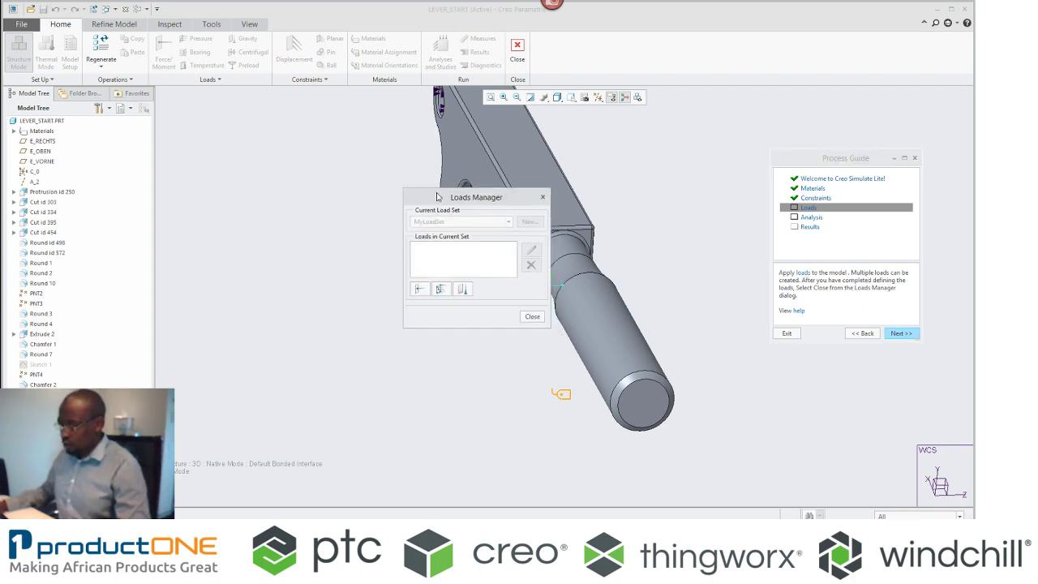
drag(420, 190, 261, 80)
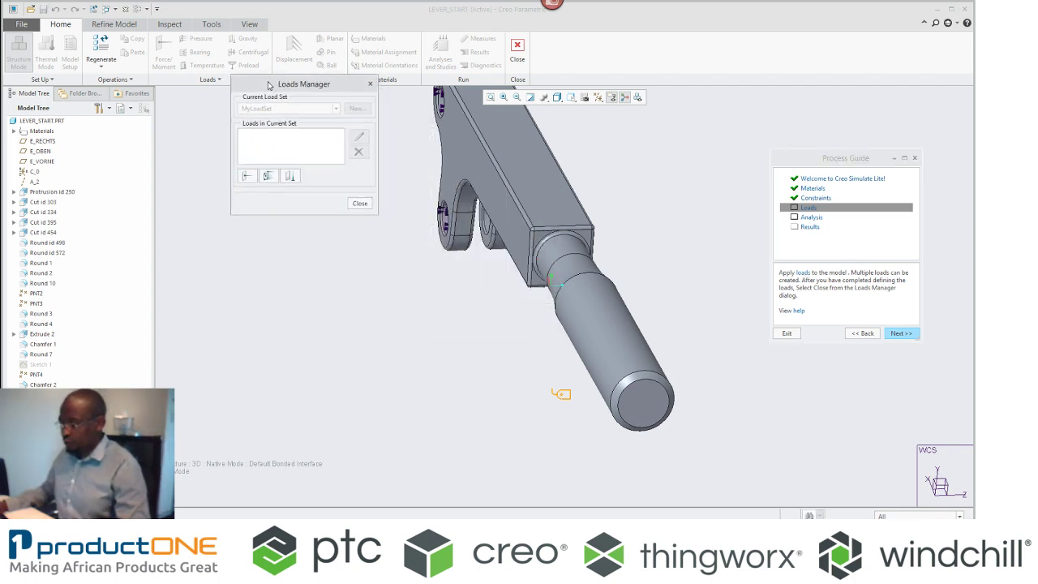
click(244, 182)
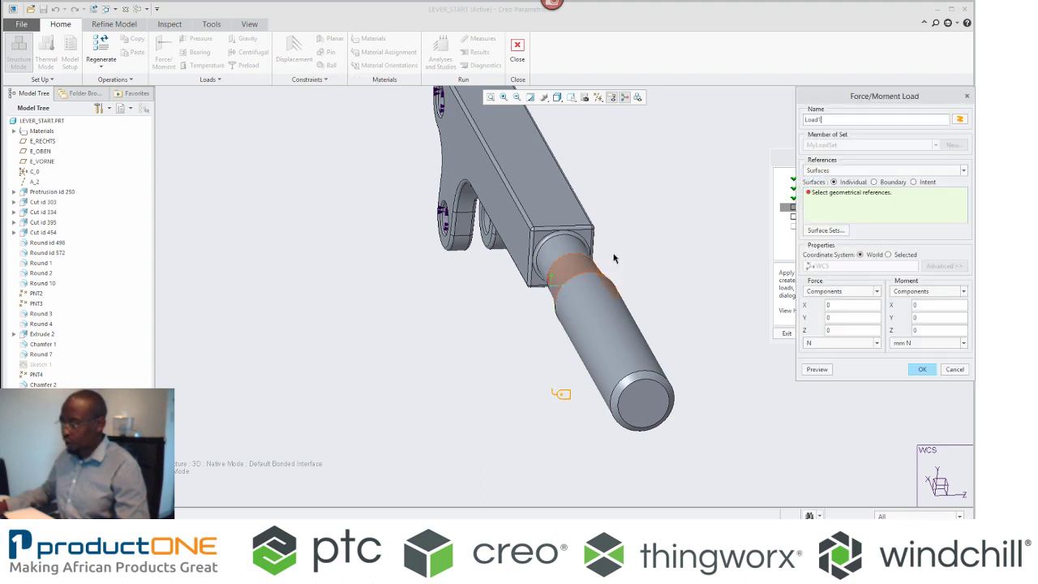
click(603, 306)
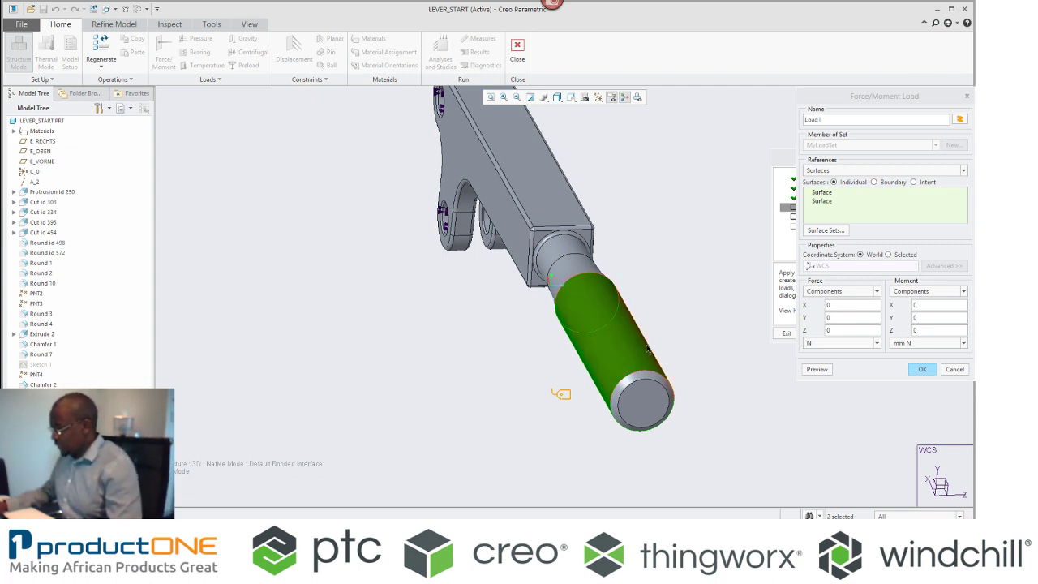
Define the force by direction points and magnitude, directed from the upper to the lower vertex of the block's vertical edge beside the handle
click(854, 291)
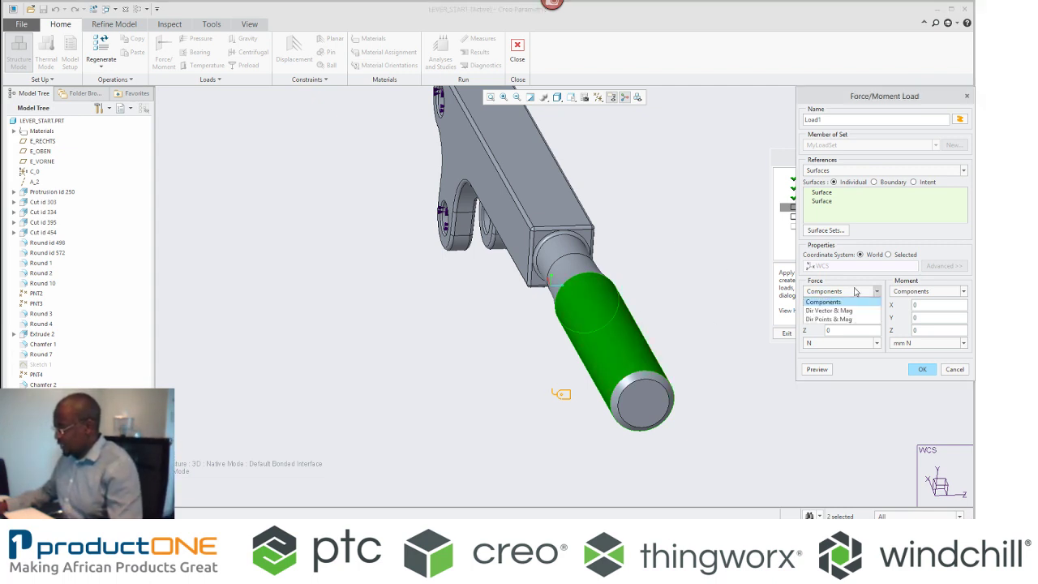
click(841, 322)
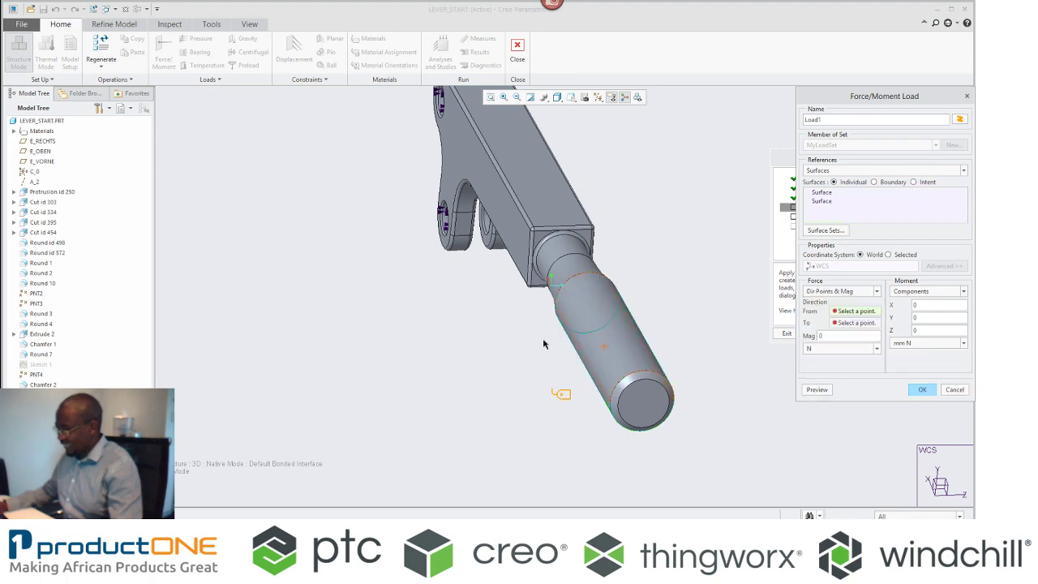
middle_drag(537, 335, 565, 327)
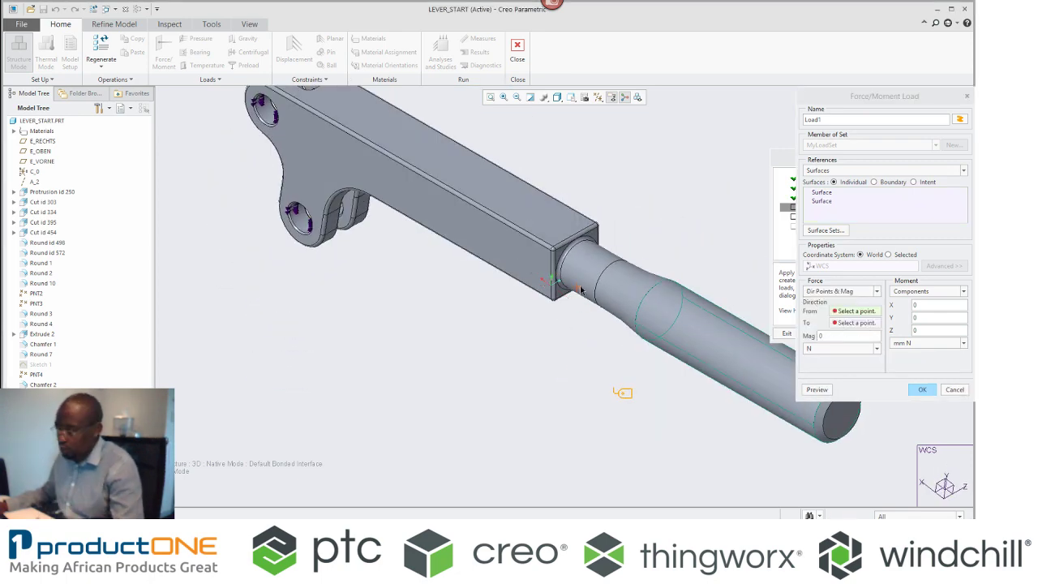
scroll(579, 285, down, 5)
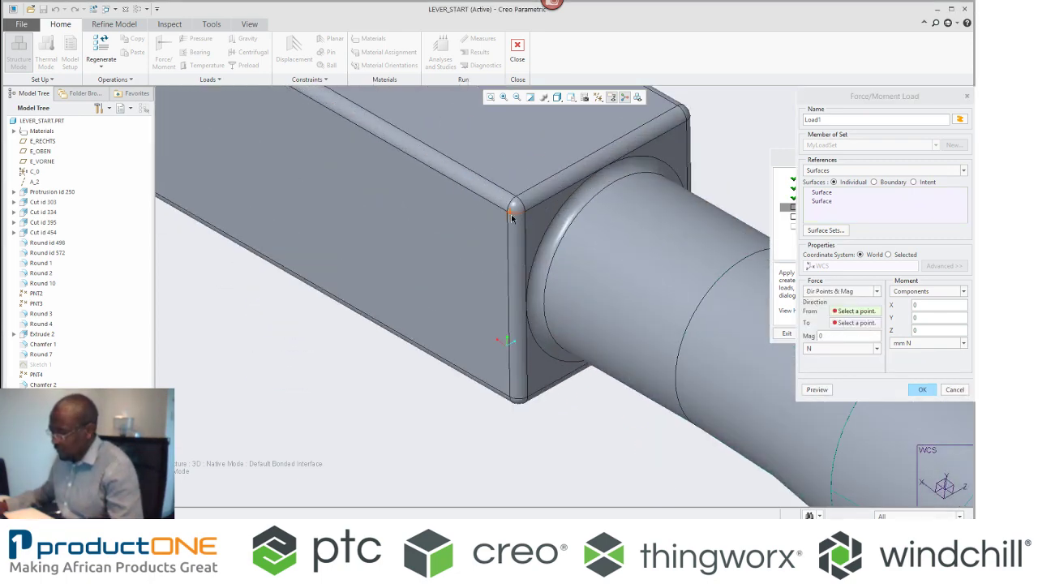
click(509, 213)
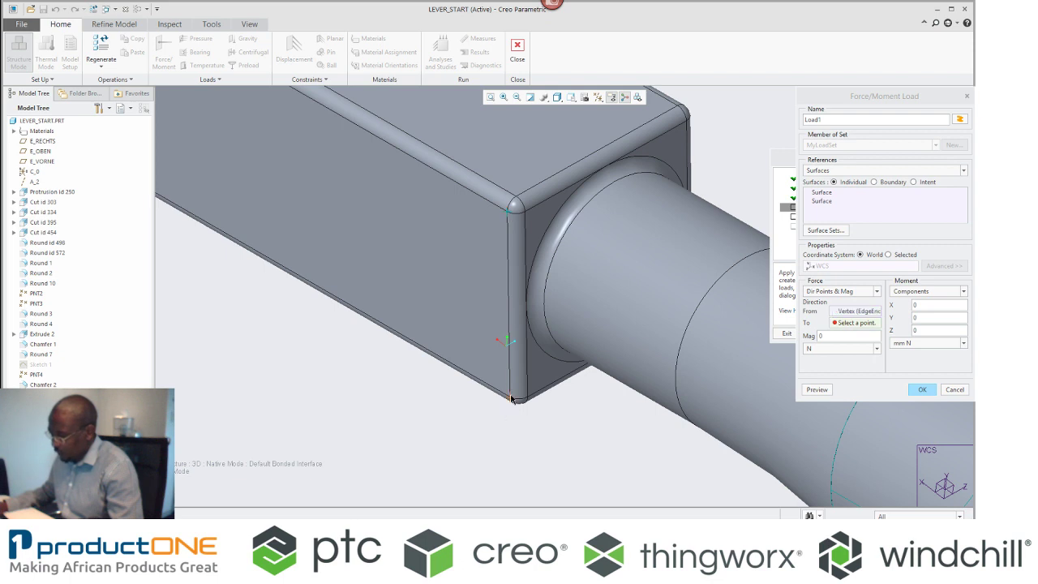
click(512, 399)
Set the force magnitude to 400 N, preview the load on the handle, and accept it
double_click(823, 337)
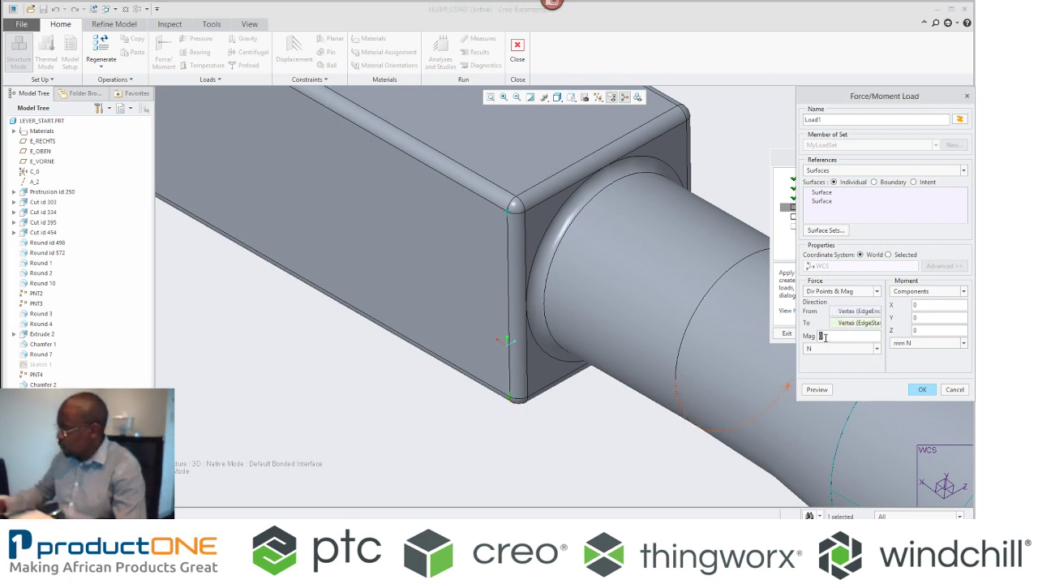
click(816, 389)
scroll(476, 359, down, 5)
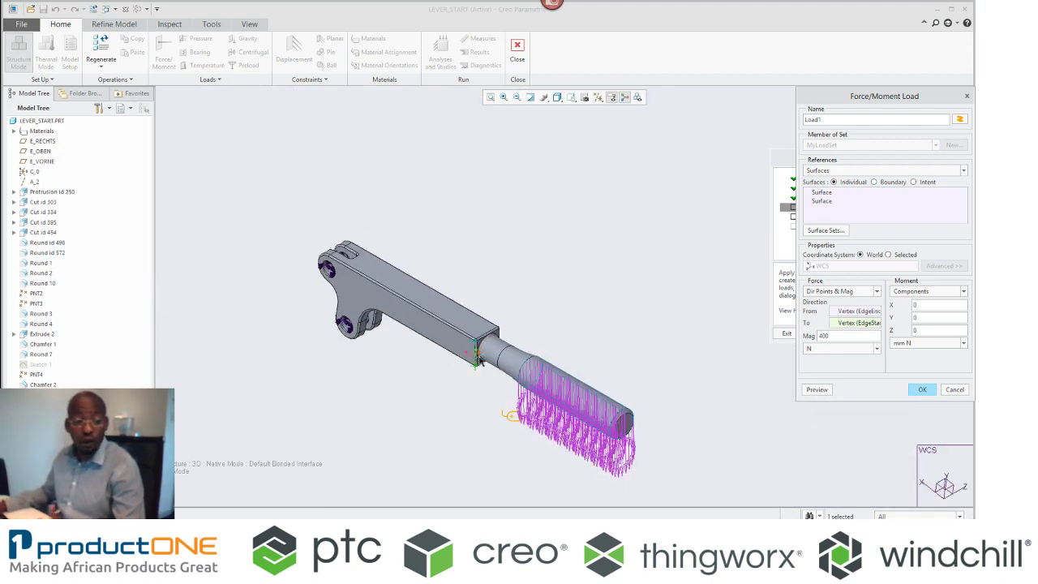
click(922, 389)
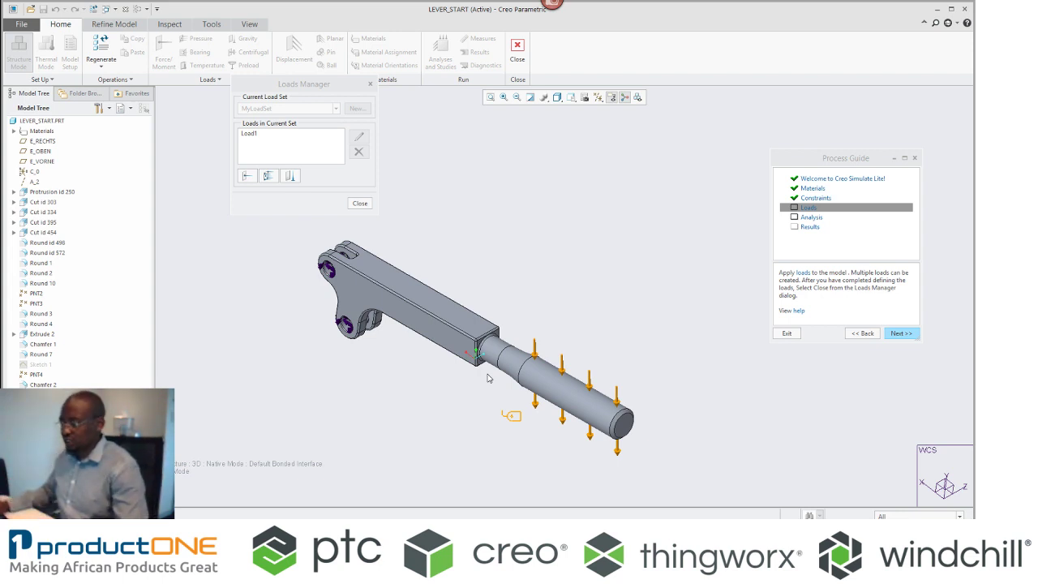
click(352, 206)
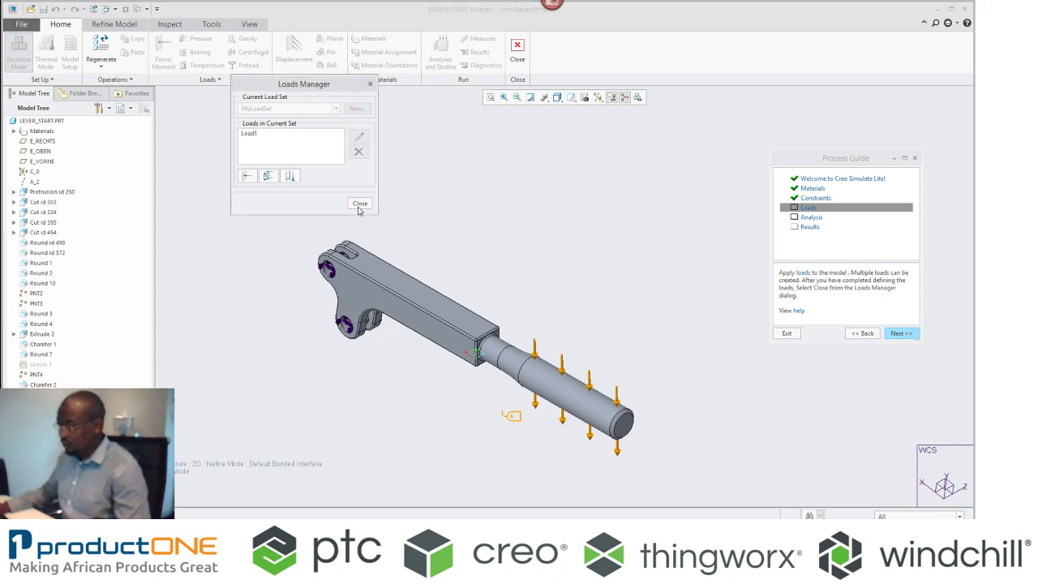
Run the static analysis of the lever and open its results
click(803, 217)
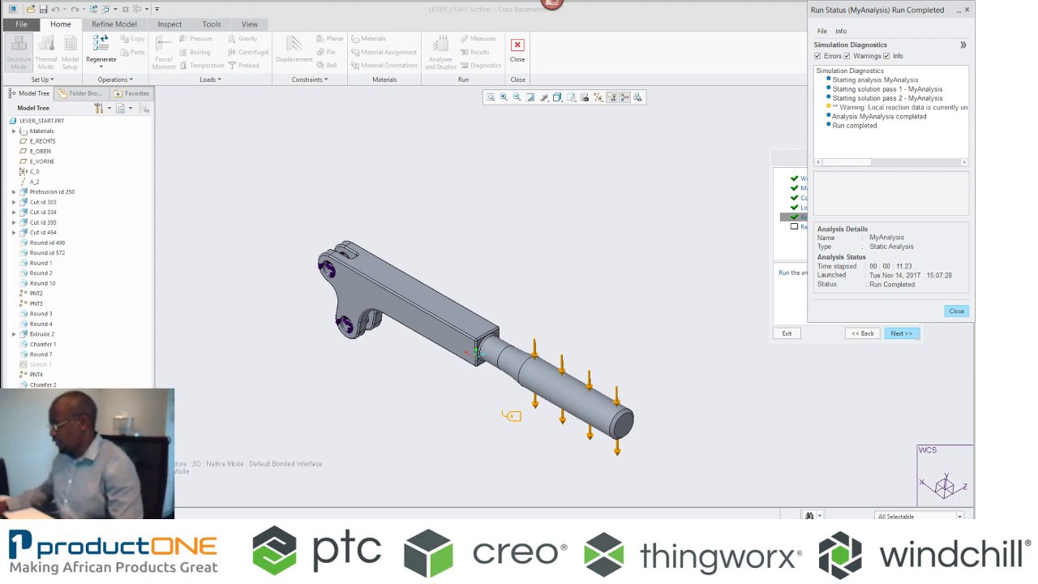
click(956, 312)
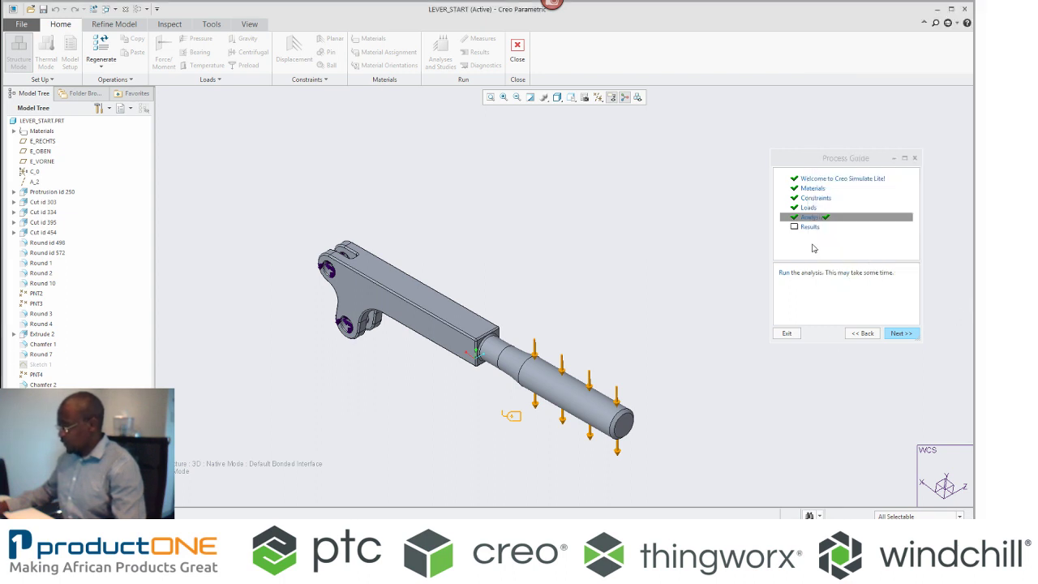
click(808, 228)
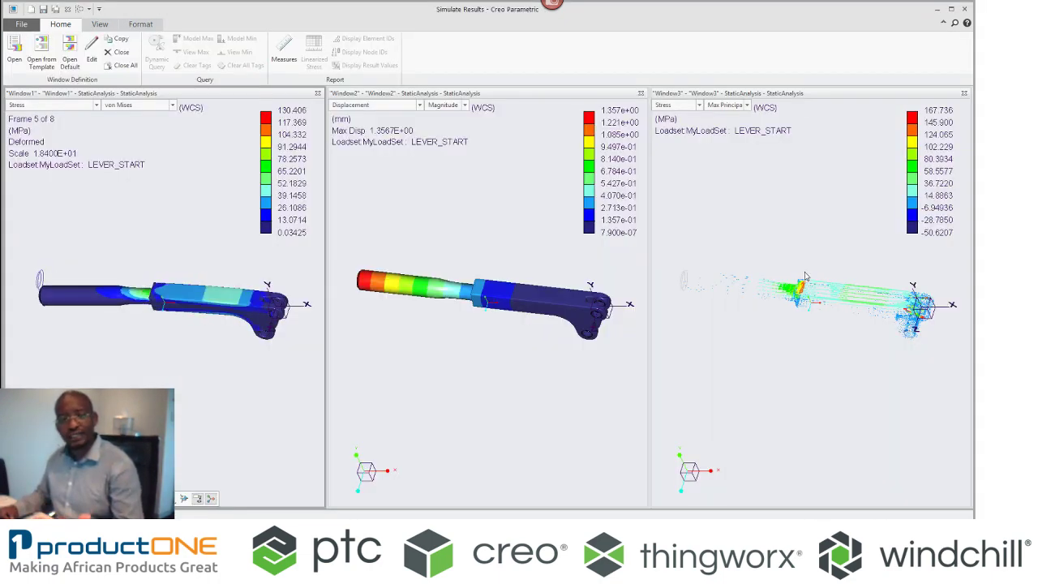
Close the maximum principal stress and displacement result windows, keeping only the von Mises stress window
click(793, 185)
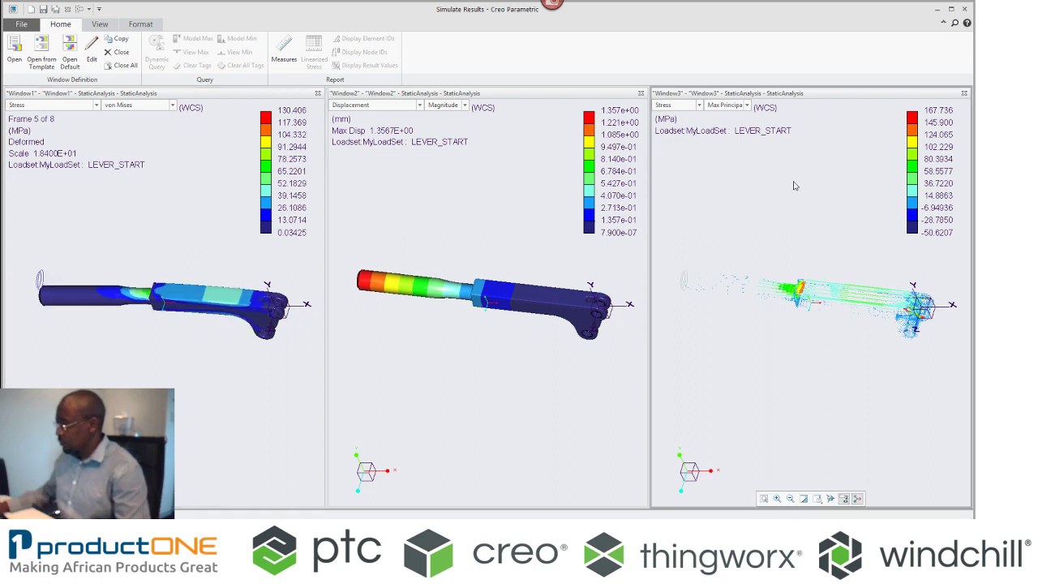
click(964, 93)
click(964, 93)
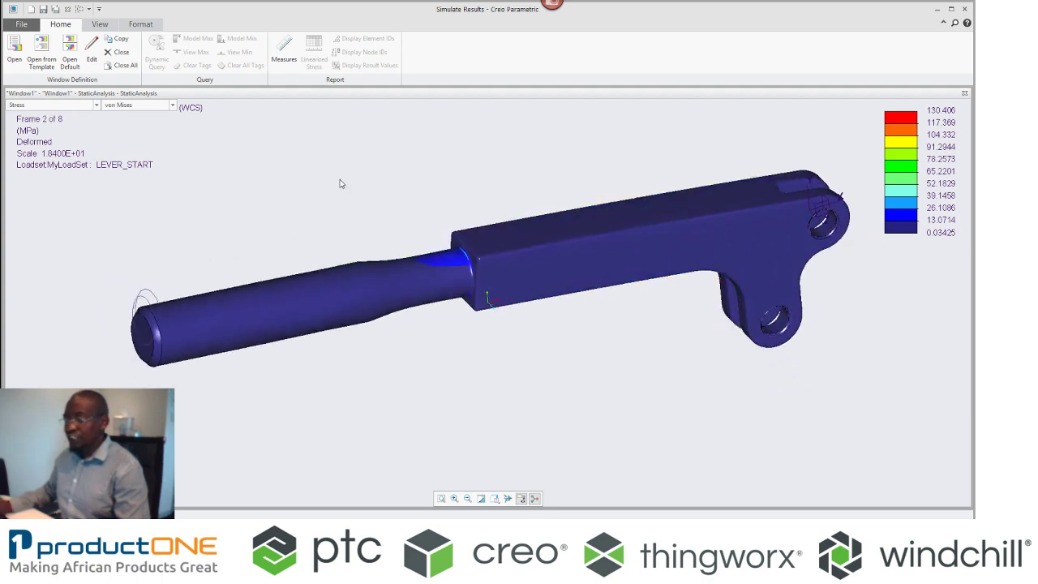
Redefine the von Mises result window with animation off and continuous tone on, and show it
right_click(341, 184)
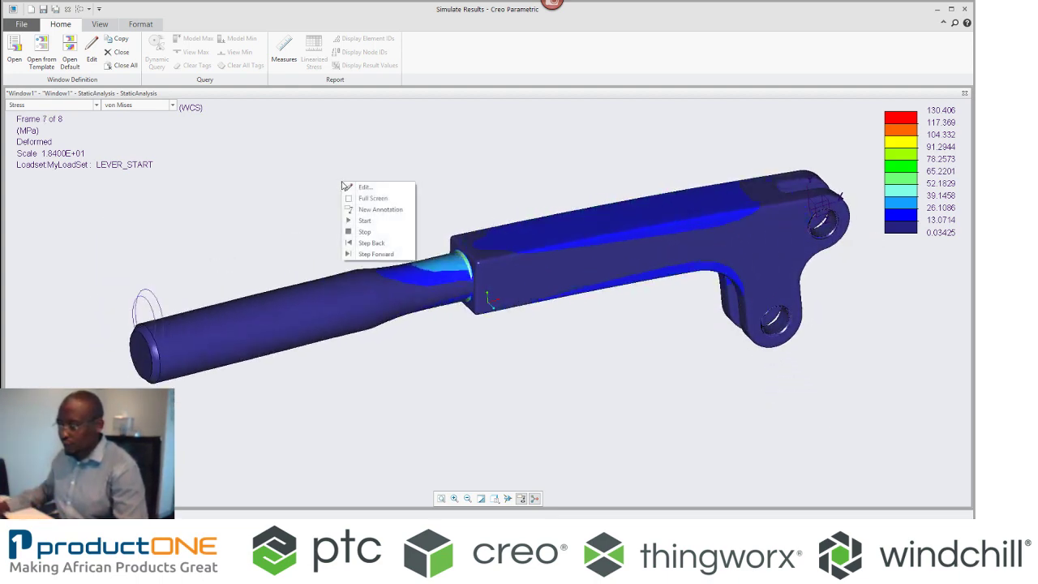
click(364, 188)
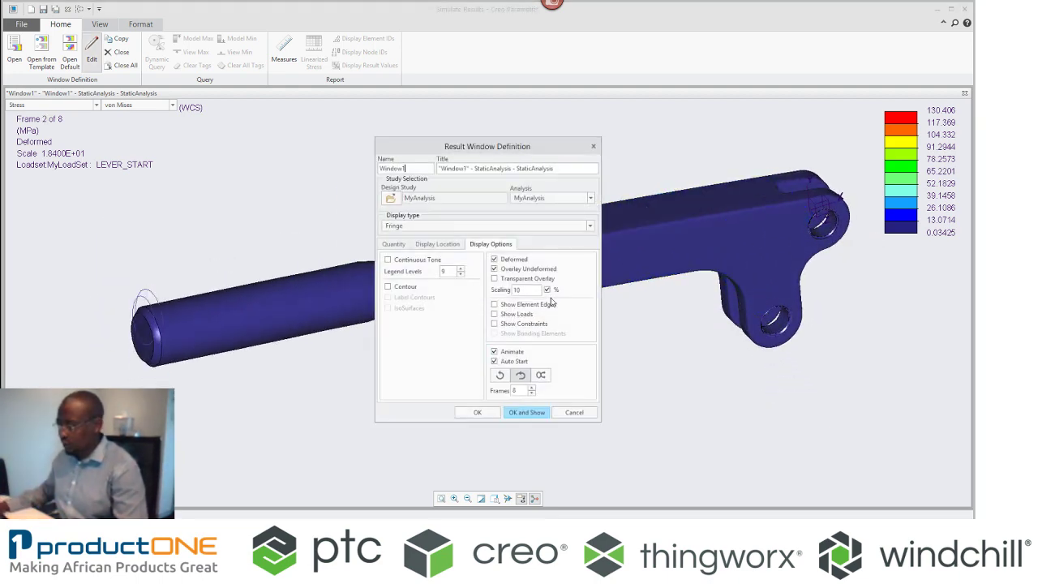
click(513, 354)
click(412, 260)
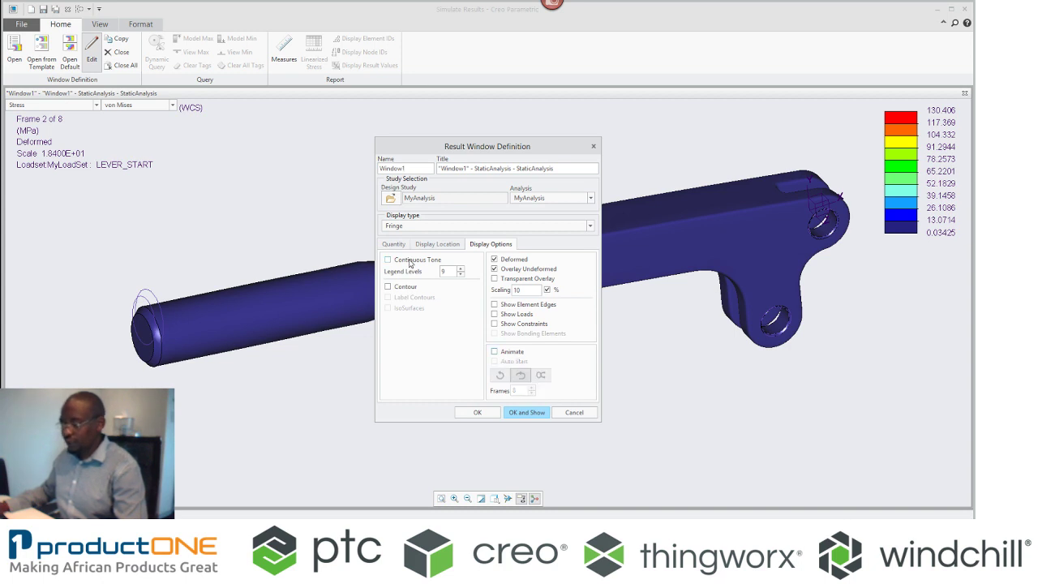
click(523, 412)
mouse_move(543, 336)
middle_down()
mouse_move(493, 297)
mouse_move(538, 303)
mouse_move(548, 326)
middle_up()
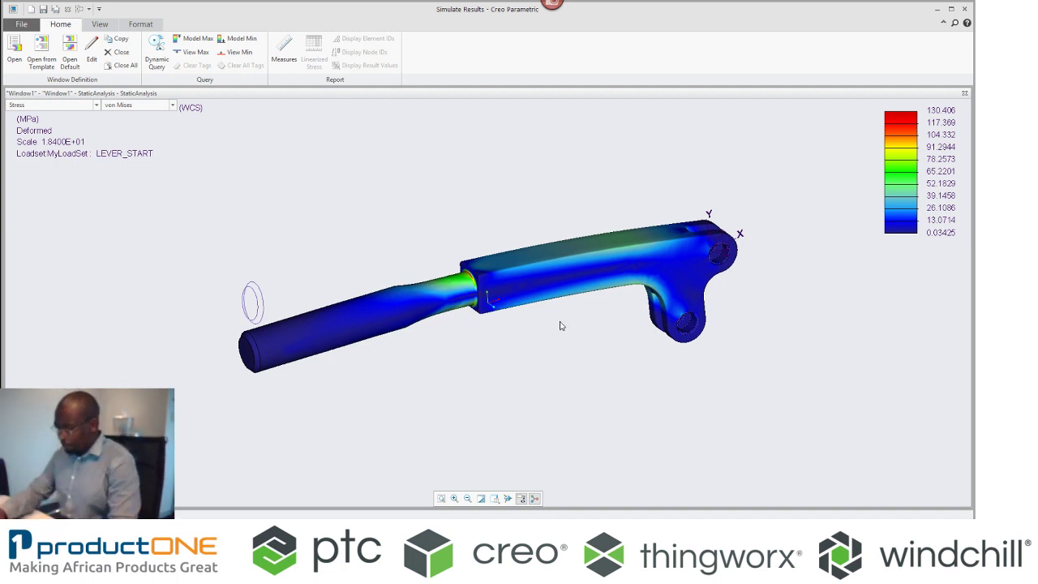
mouse_move(459, 267)
mouse_down()
mouse_move(454, 248)
mouse_move(347, 215)
mouse_move(319, 185)
mouse_up()
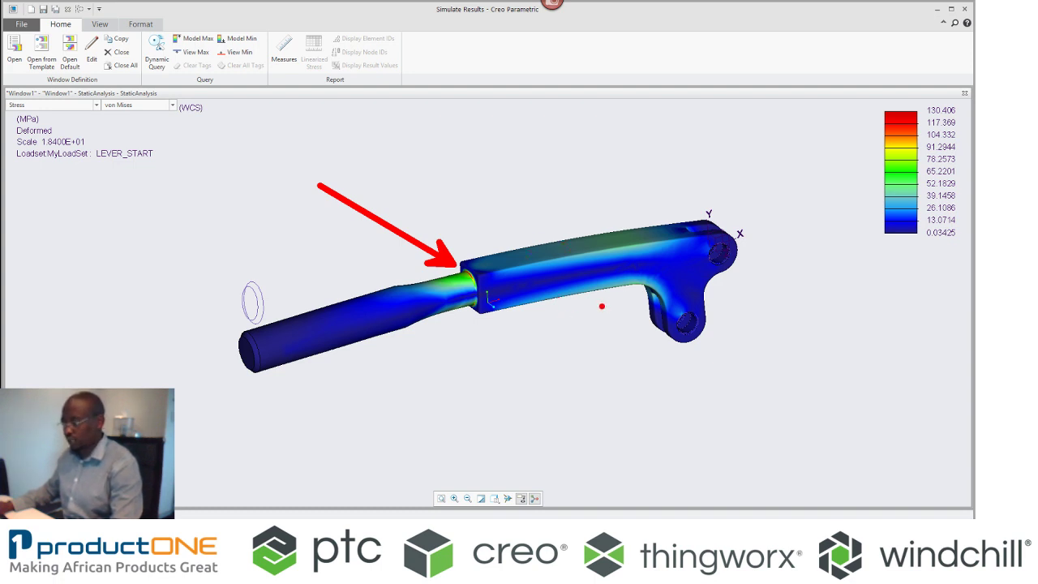
key(Escape)
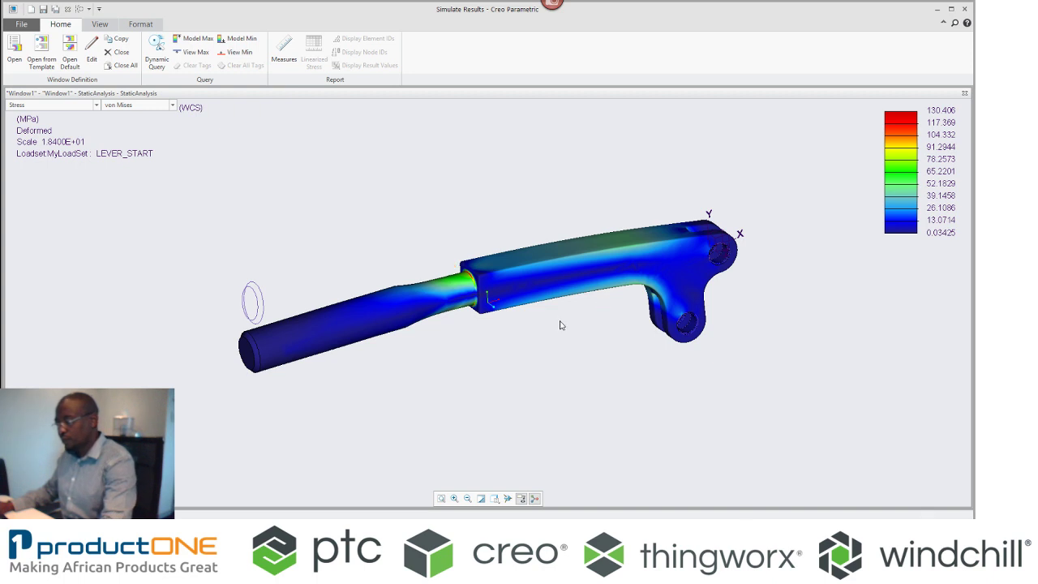
Apply a capping surface to the stress plot, defined by isosurface, with location Below and a depth of 50%
right_click(502, 164)
click(518, 224)
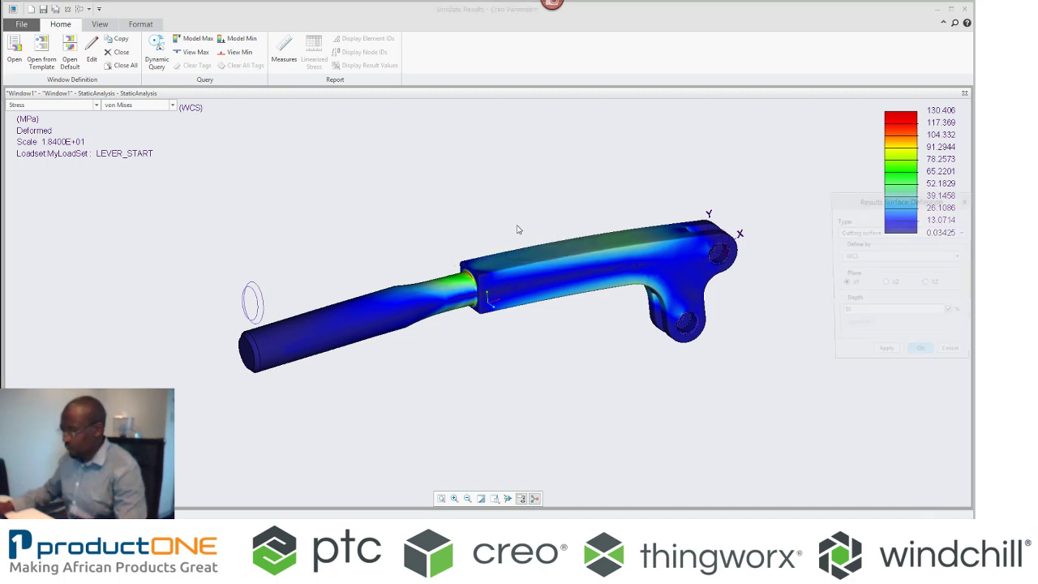
click(856, 233)
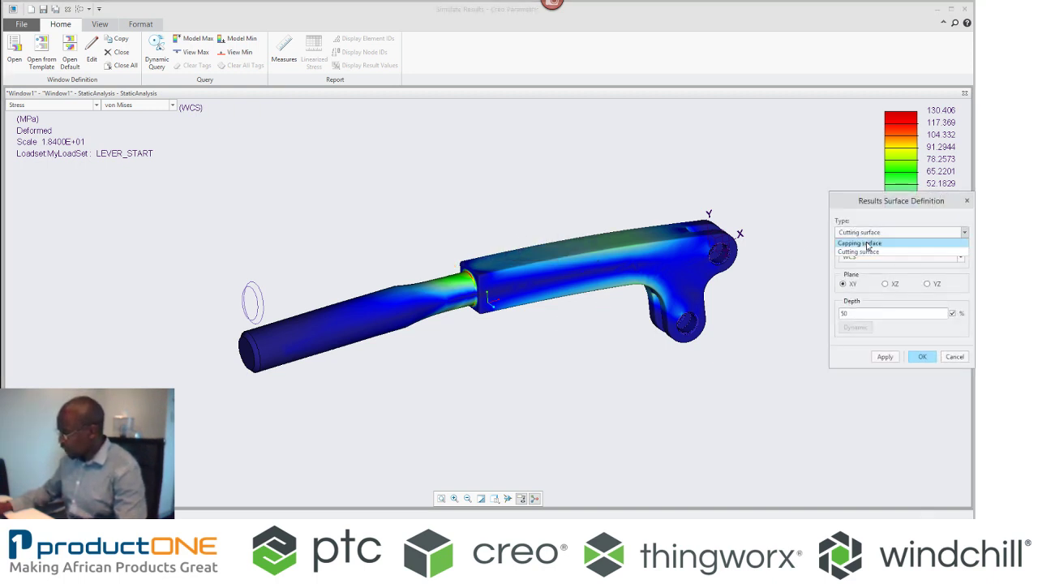
click(864, 247)
click(890, 258)
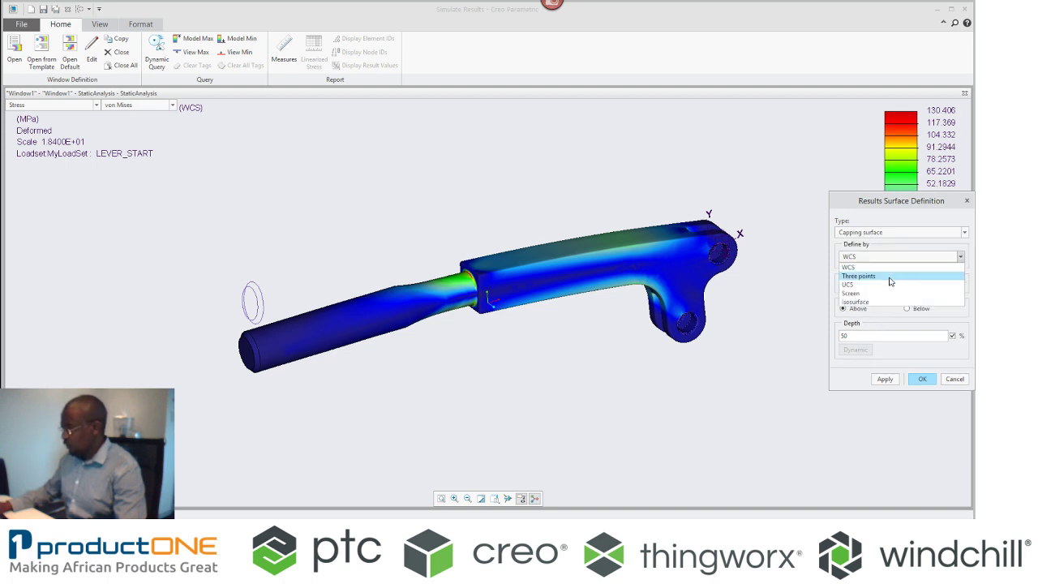
click(878, 302)
click(916, 288)
click(885, 356)
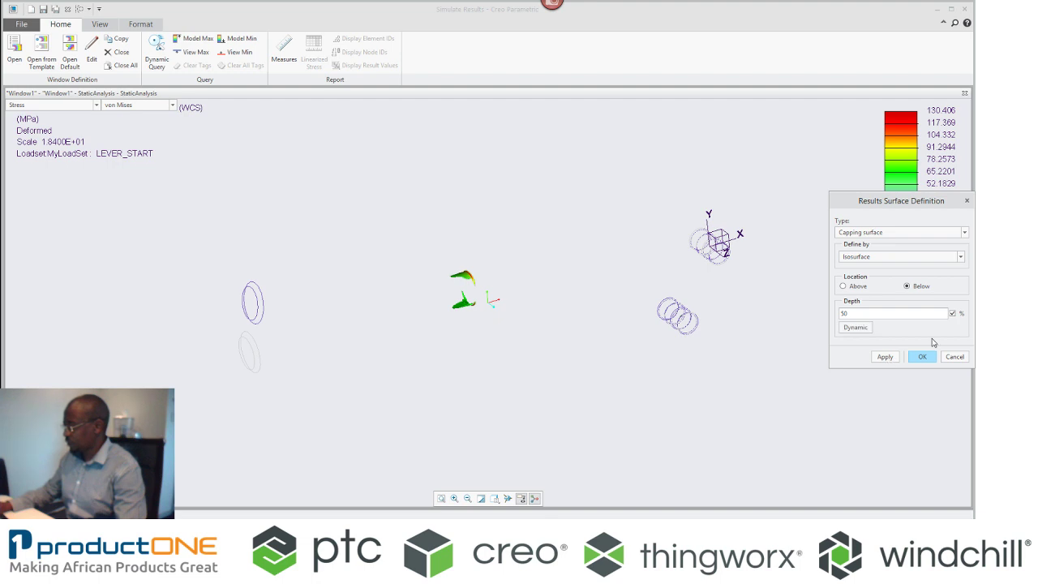
Dynamically lower the isosurface depth until only the nearly unstressed material of the lever is cut away, and accept the capping surface
click(855, 327)
mouse_move(493, 254)
mouse_down()
mouse_move(607, 366)
mouse_move(551, 295)
mouse_move(616, 372)
mouse_up()
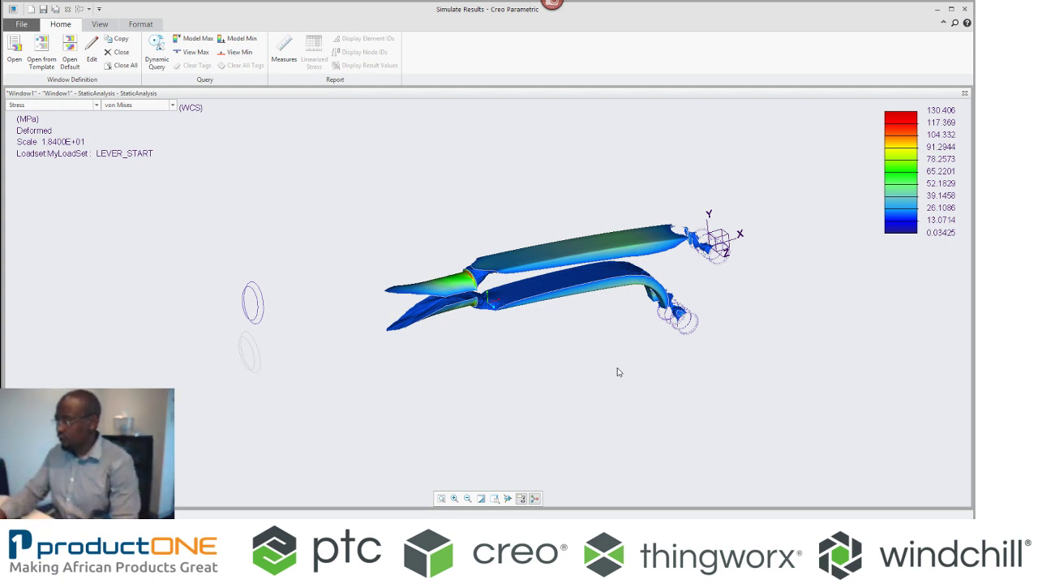
mouse_move(716, 253)
mouse_down()
mouse_move(675, 297)
mouse_move(635, 280)
mouse_move(545, 289)
mouse_move(497, 309)
mouse_move(489, 294)
mouse_move(524, 274)
mouse_move(699, 256)
mouse_up()
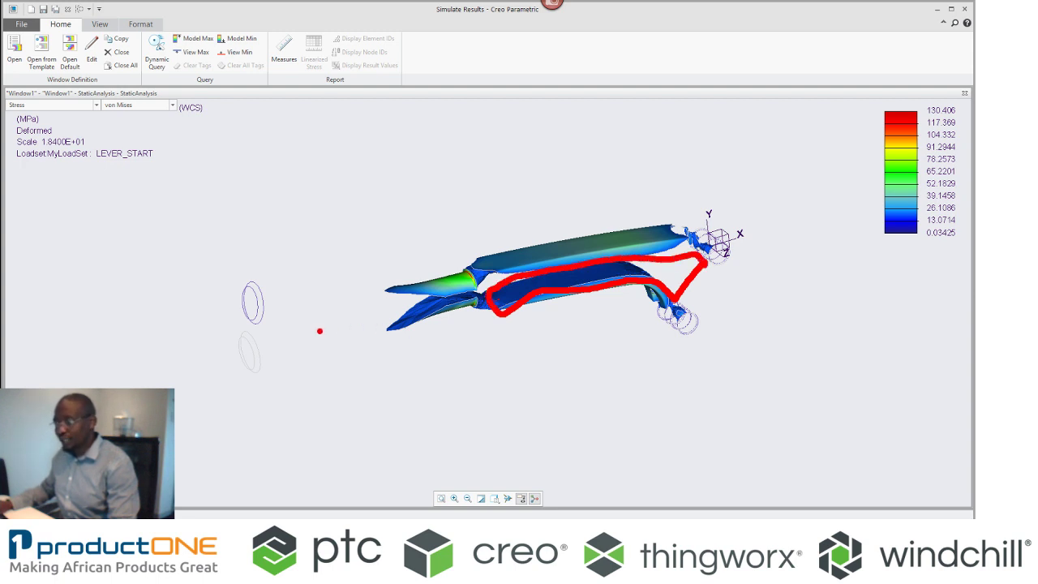
mouse_move(293, 326)
mouse_down()
mouse_move(422, 296)
mouse_move(349, 340)
mouse_move(303, 358)
mouse_move(294, 330)
mouse_up()
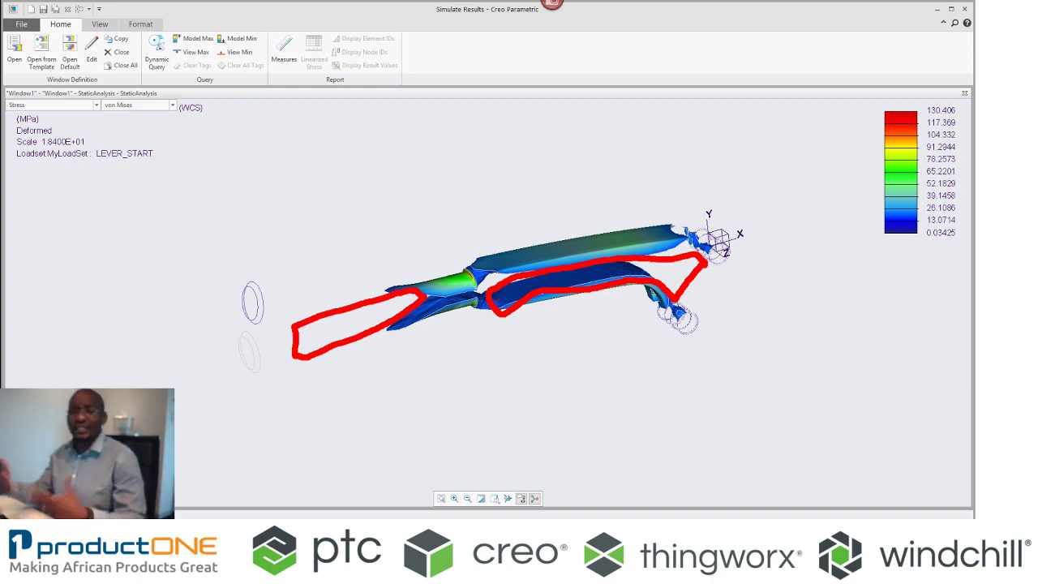
key(Escape)
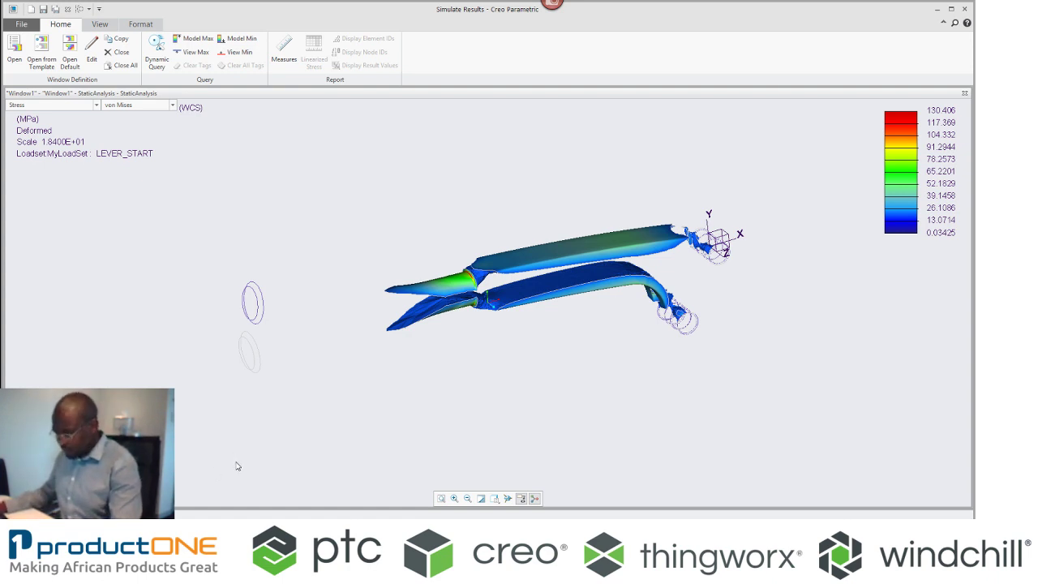
click(919, 356)
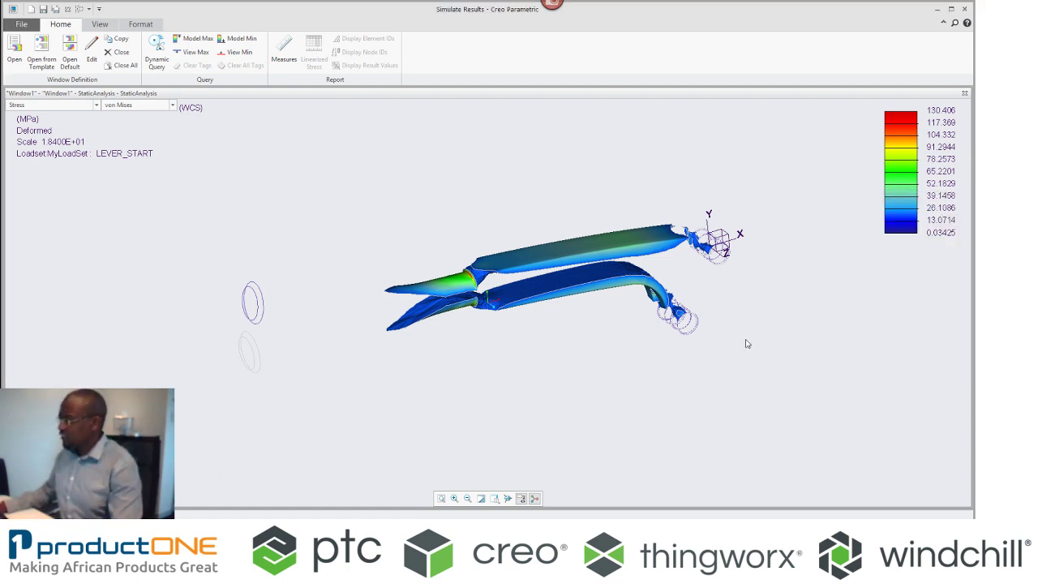
Close the simulation results window, dismiss the working directory warning, and leave the Structure analysis environment to return to part modelling
click(965, 9)
click(492, 301)
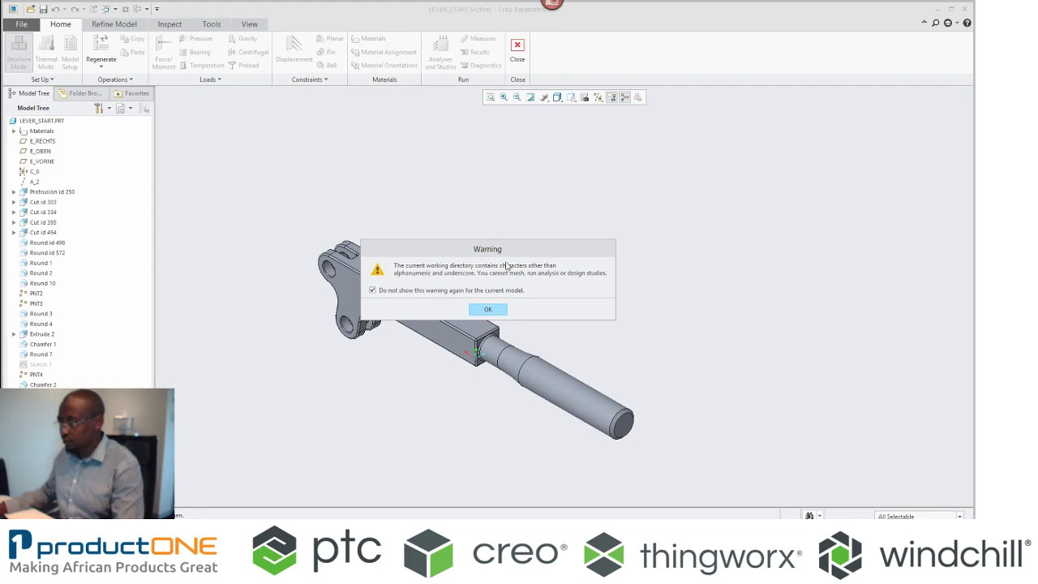
click(486, 310)
click(618, 299)
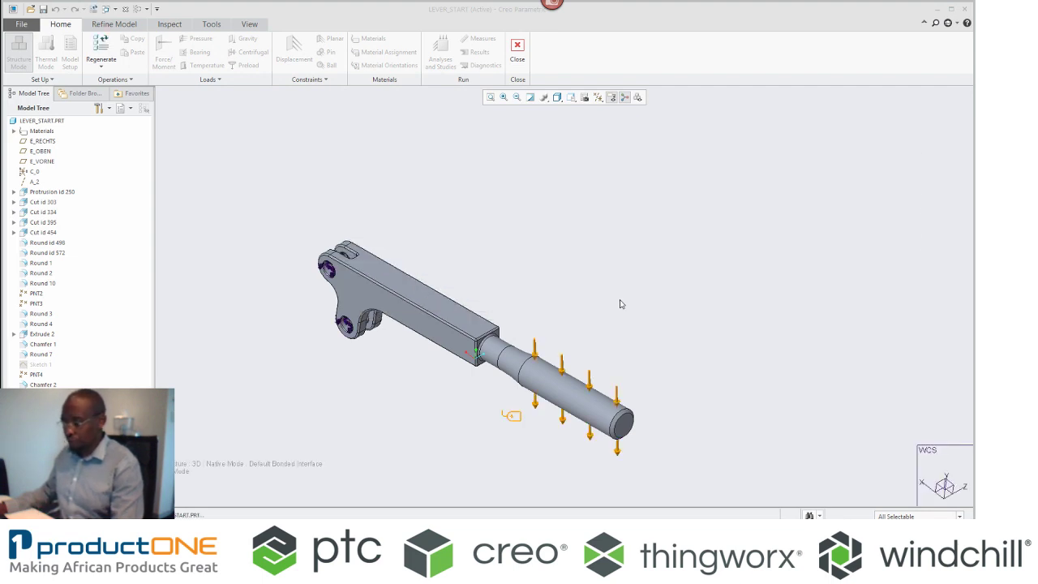
click(785, 334)
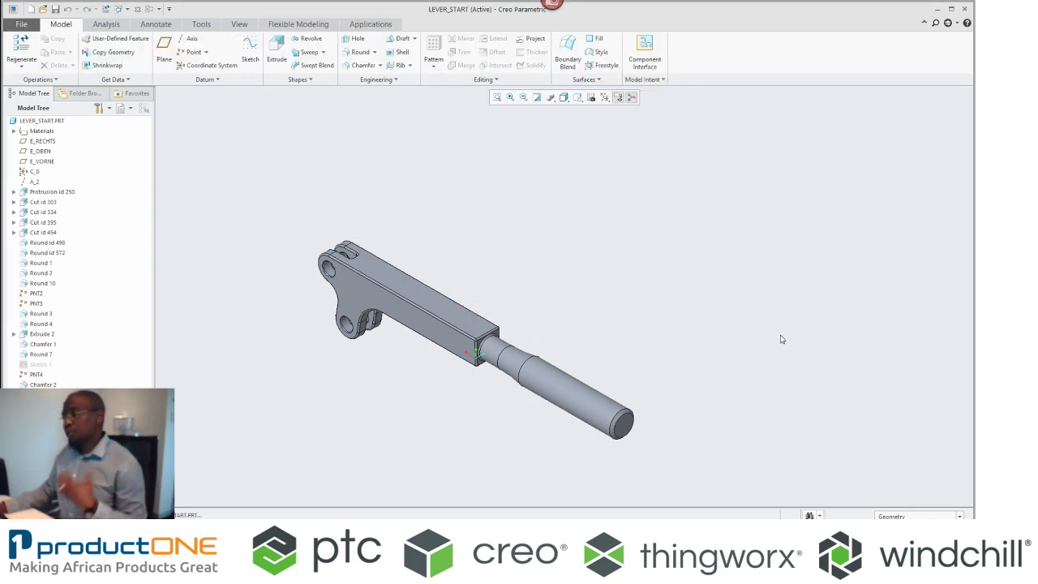
Start an Extrude from Sketch 1 and direct it into the lever's side so that it removes material
middle_drag(779, 339, 324, 357)
click(41, 365)
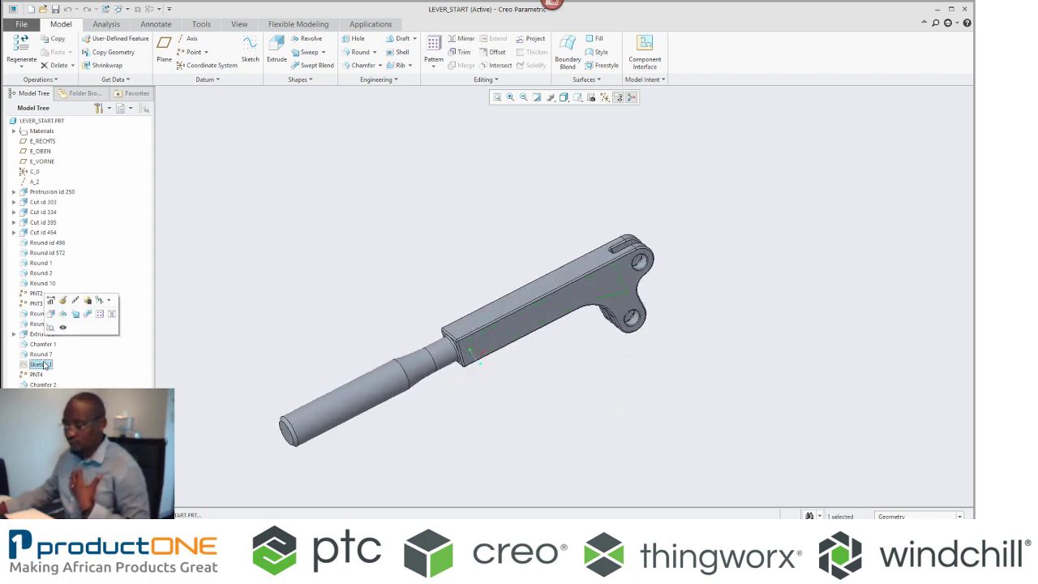
click(50, 313)
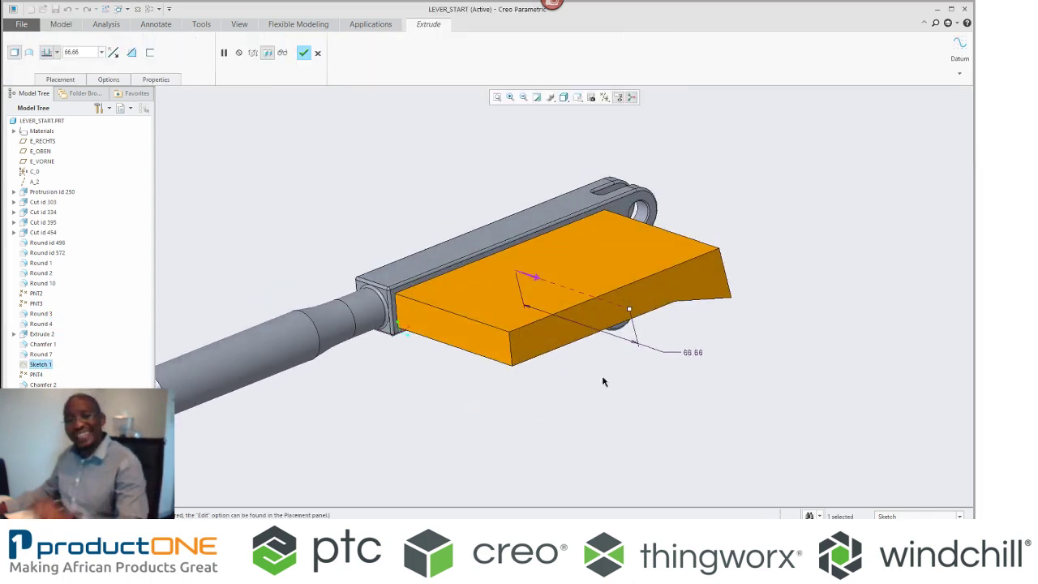
drag(632, 314, 501, 293)
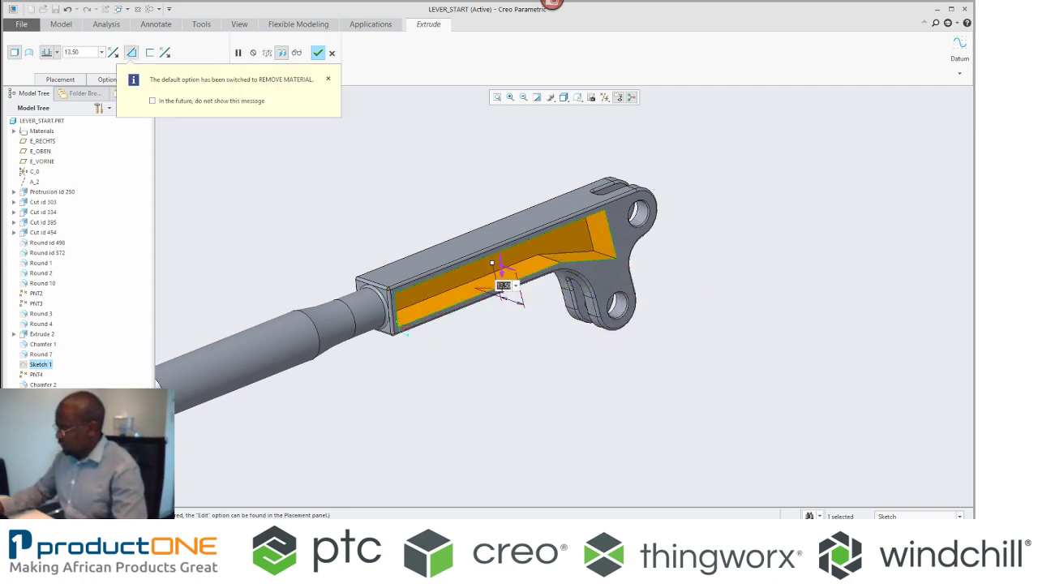
Make the pocket cut 8 mm deep, add a taper to its walls, and complete the extrusion
middle_drag(503, 293, 501, 208)
right_click(501, 212)
click(501, 212)
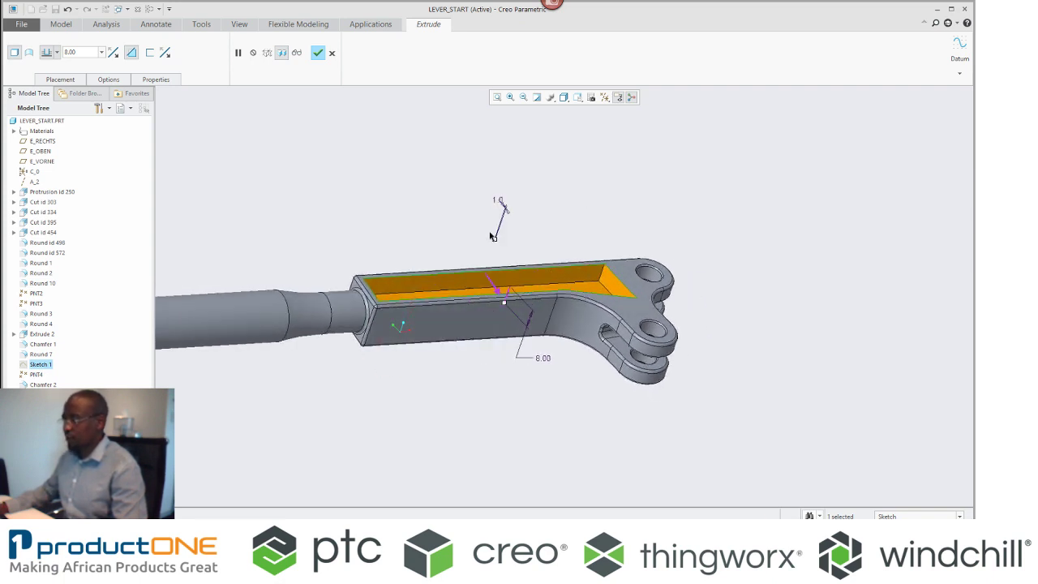
double_click(487, 191)
key(Return)
middle_click(537, 190)
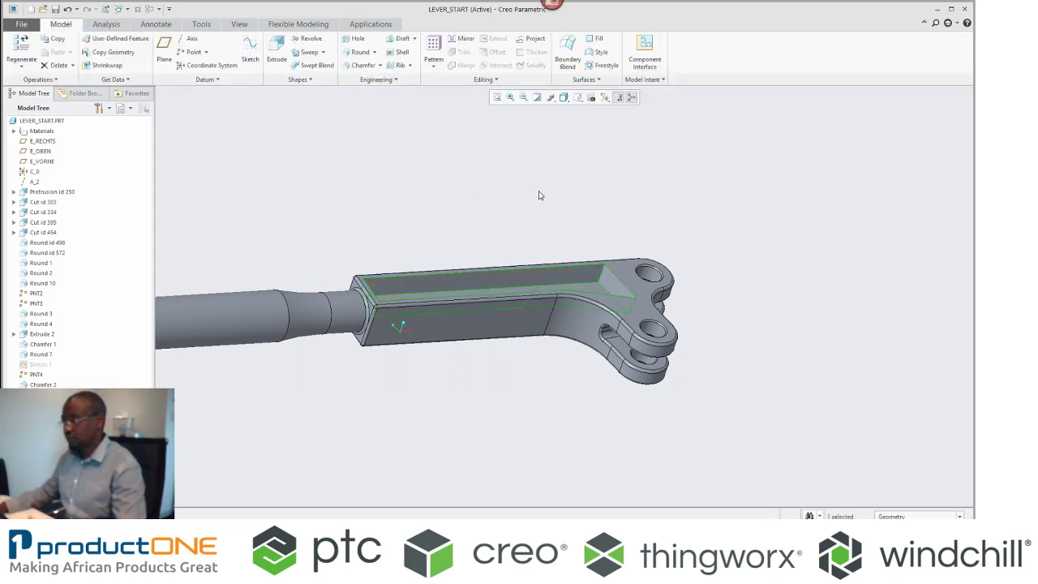
Round the corner edges between the side walls of the pocket
scroll(584, 259, up, 5)
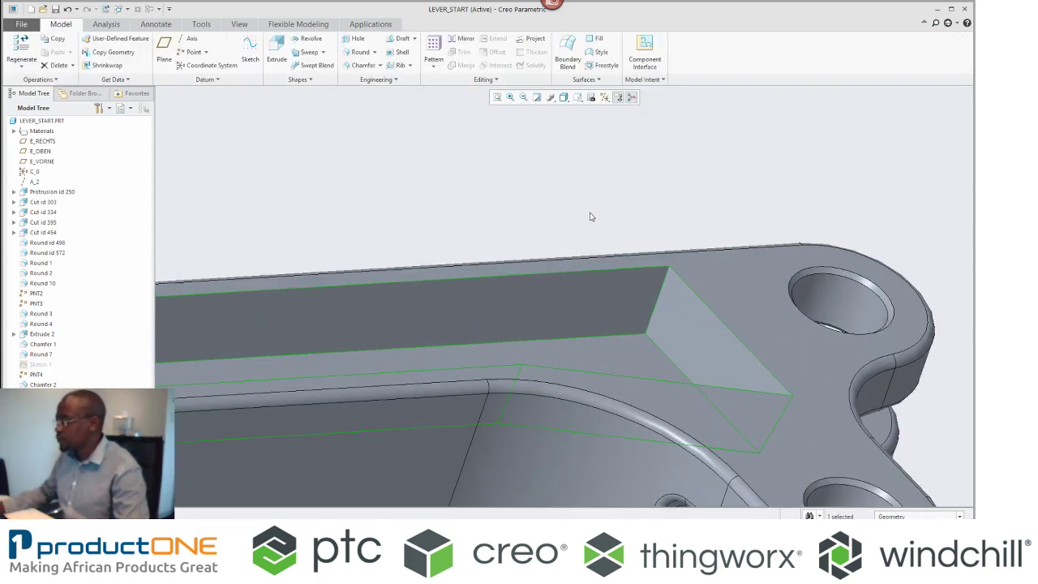
click(662, 293)
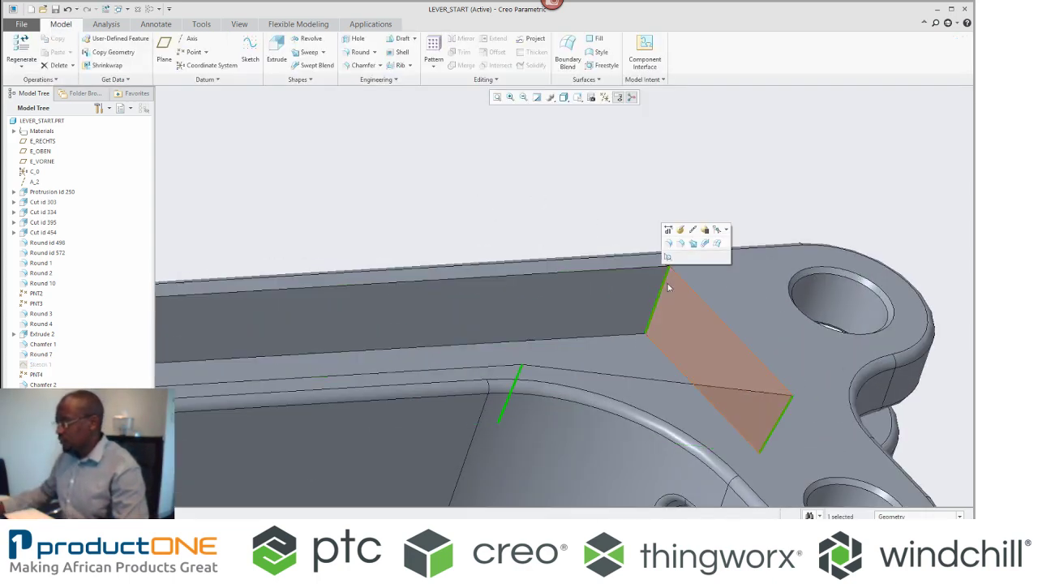
click(668, 246)
middle_click(673, 203)
scroll(699, 208, down, 4)
scroll(648, 251, up, 3)
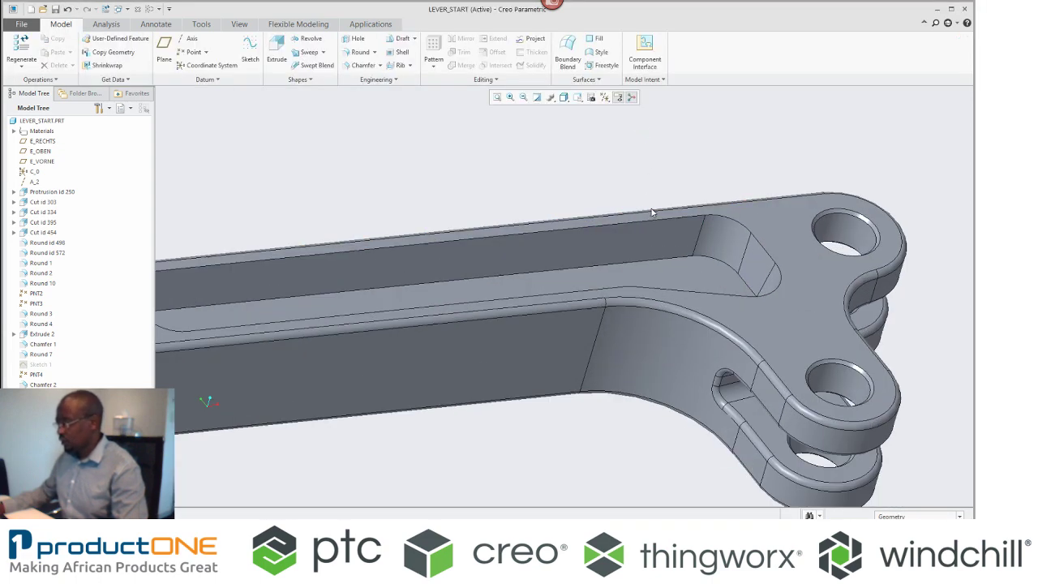
Round the edge loop around the pocket's floor with a 2 mm radius
click(656, 257)
click(698, 213)
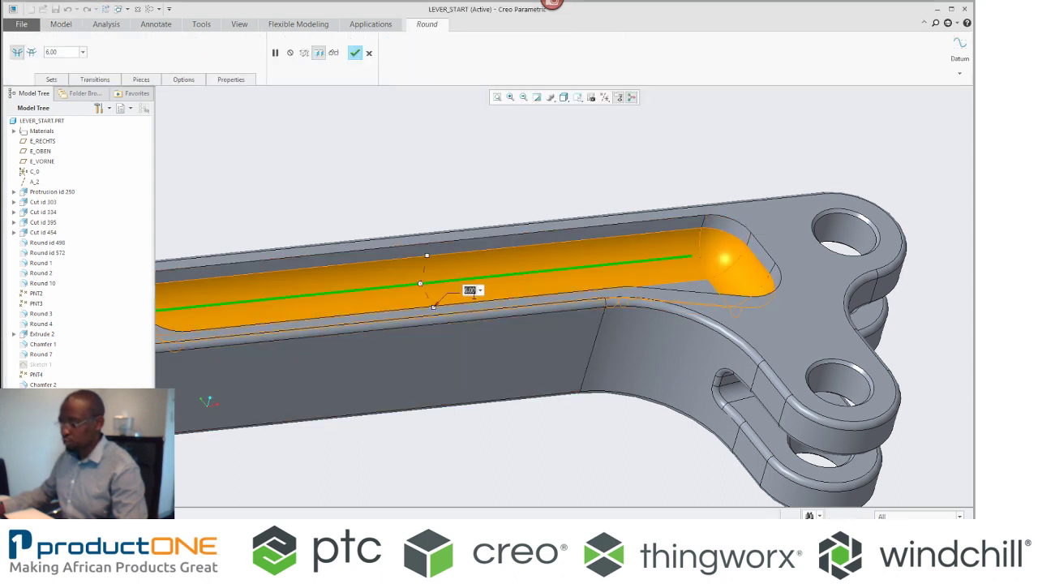
double_click(470, 290)
text(2)
key(Return)
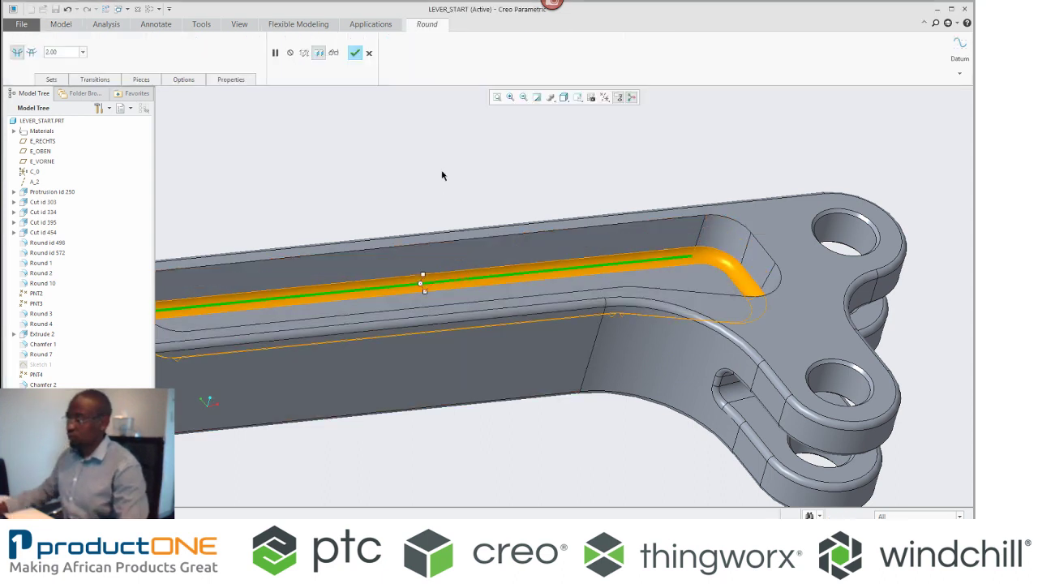
click(441, 171)
Round the pocket's outer rim edge with a 1 mm radius
click(437, 247)
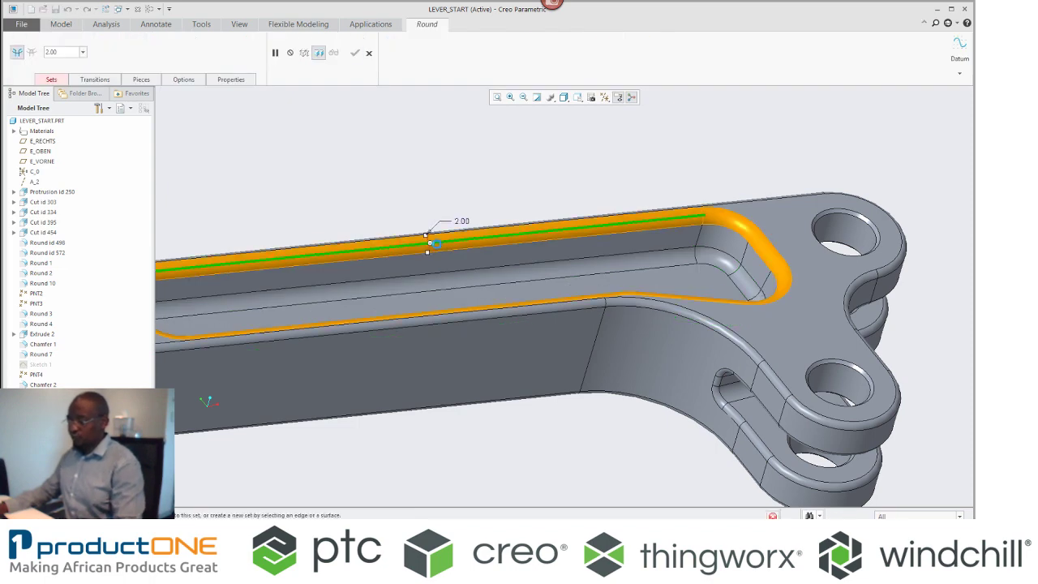
double_click(461, 218)
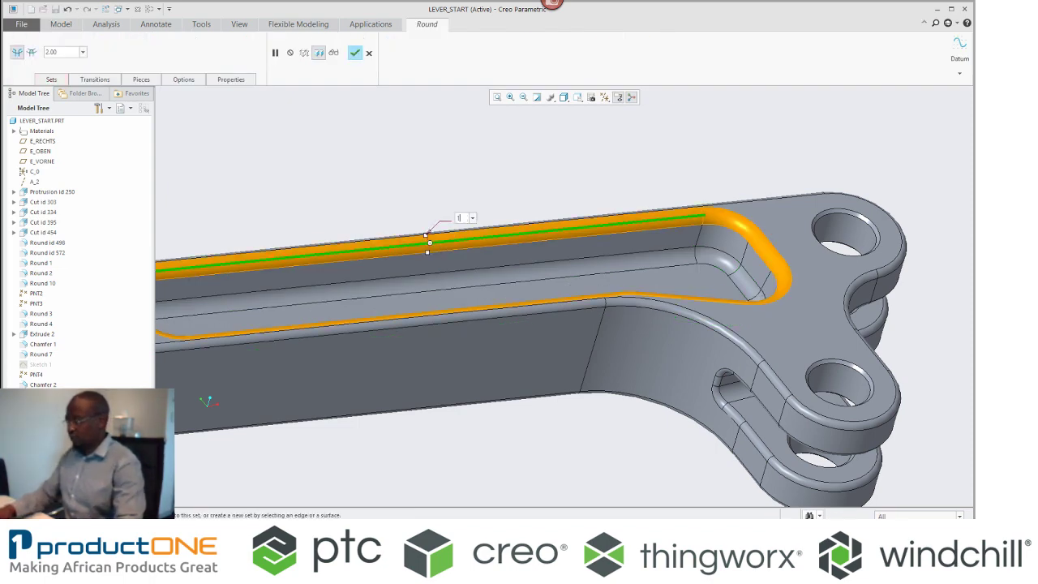
middle_click(460, 223)
middle_drag(476, 204, 529, 231)
scroll(529, 231, up, 3)
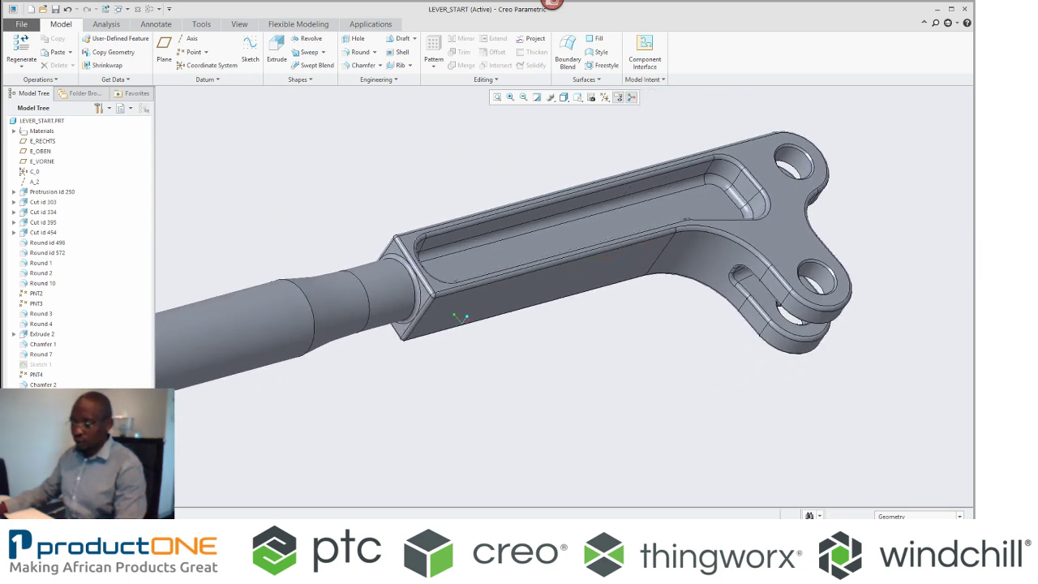
Mirror the pocket cut and its three rounds about the E_VORNE plane to the lever's opposite side
click(36, 384)
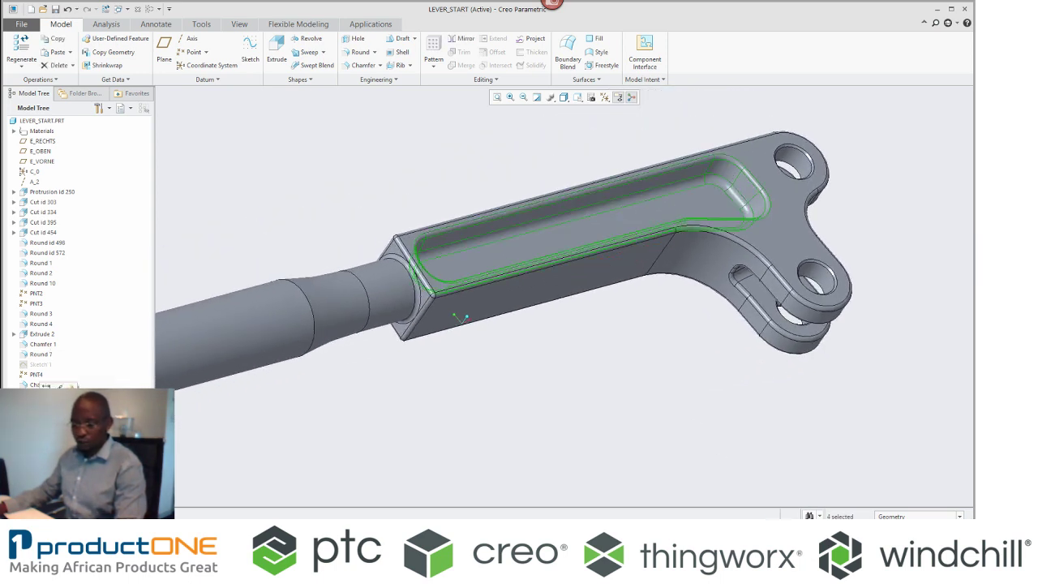
click(46, 387)
click(37, 166)
middle_drag(433, 155, 546, 123)
scroll(546, 122, up, 2)
middle_click(510, 207)
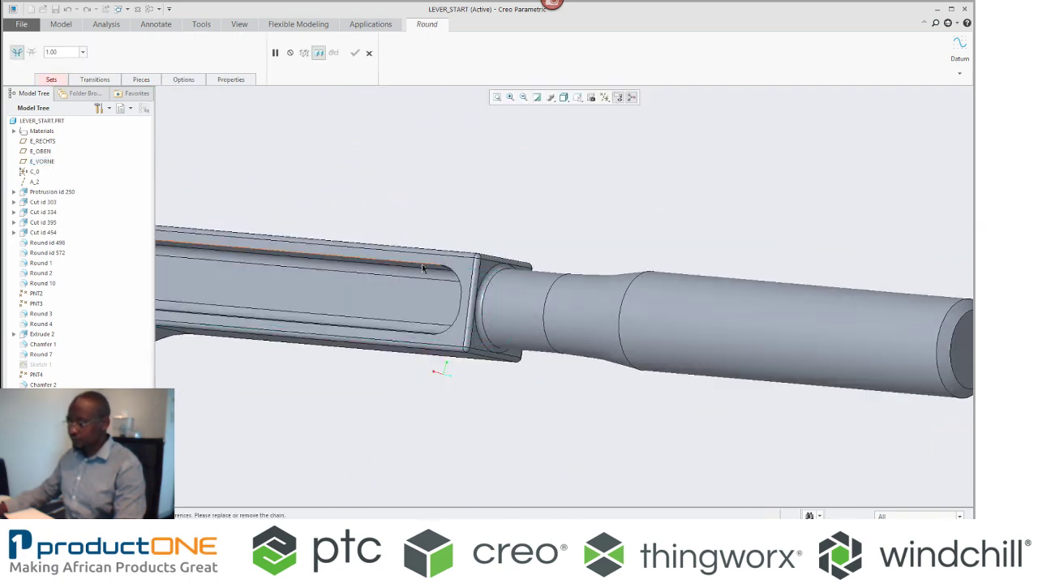
Use the mirrored pocket's outer rim edge as the reference for its 1 mm round and accept the round
click(440, 227)
middle_click(711, 238)
middle_drag(711, 238, 734, 222)
click(734, 223)
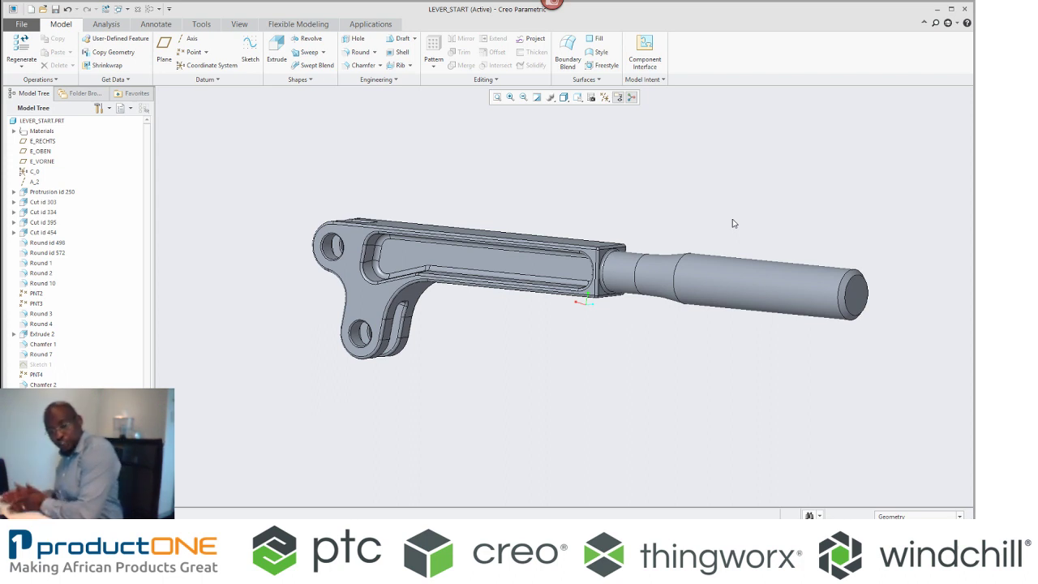
Redefine Round 2 at the junction of the handle and the rectangular body with a 6 mm radius
scroll(701, 235, down, 4)
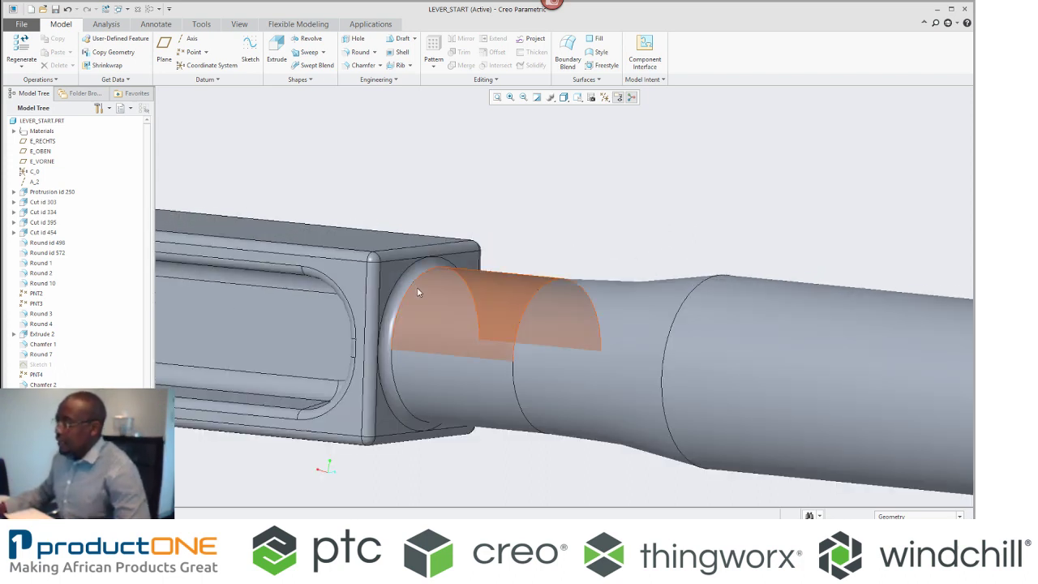
click(423, 272)
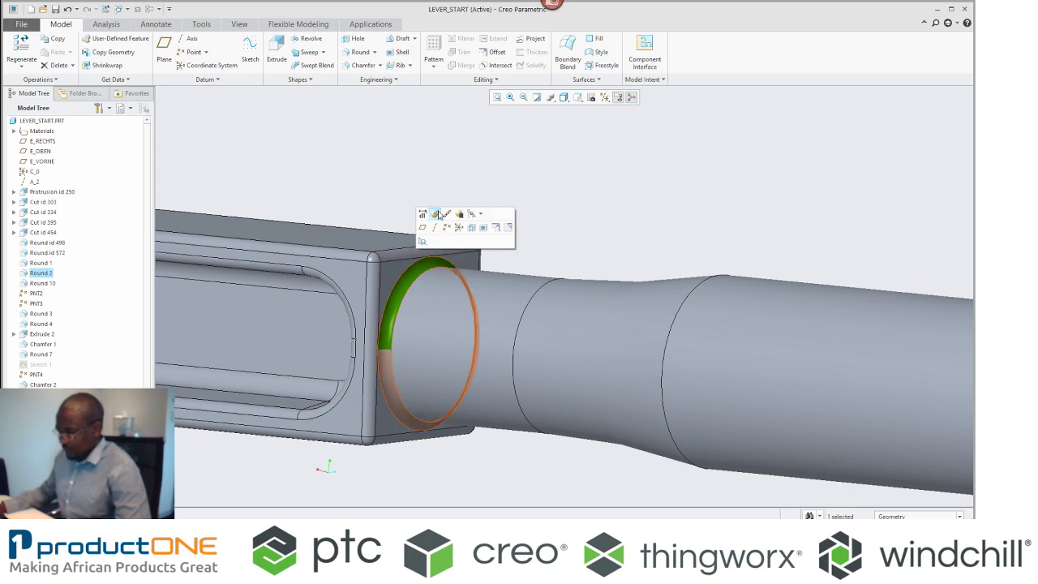
click(435, 213)
middle_drag(450, 385, 462, 385)
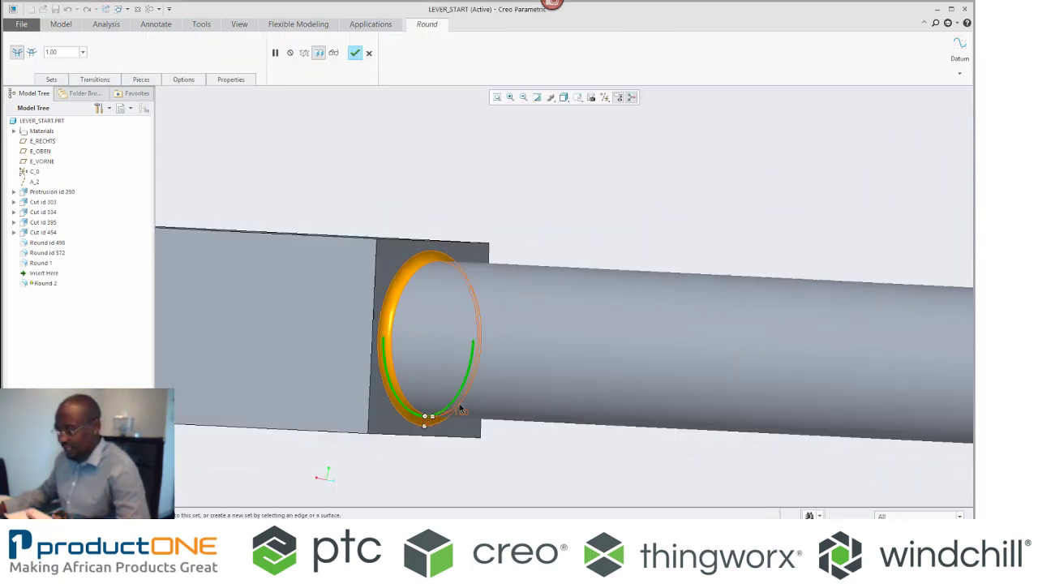
key(Return)
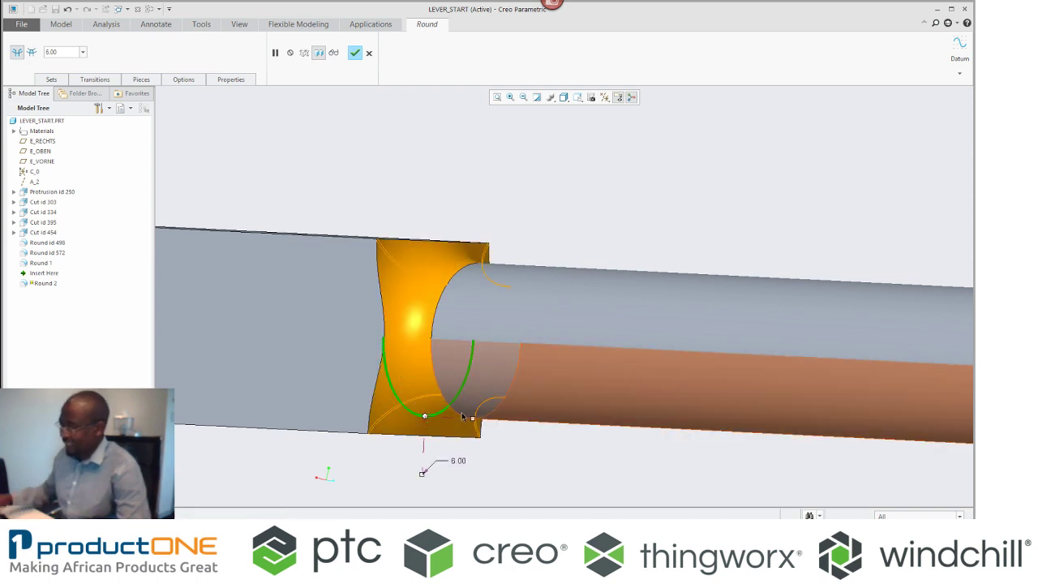
middle_click(522, 180)
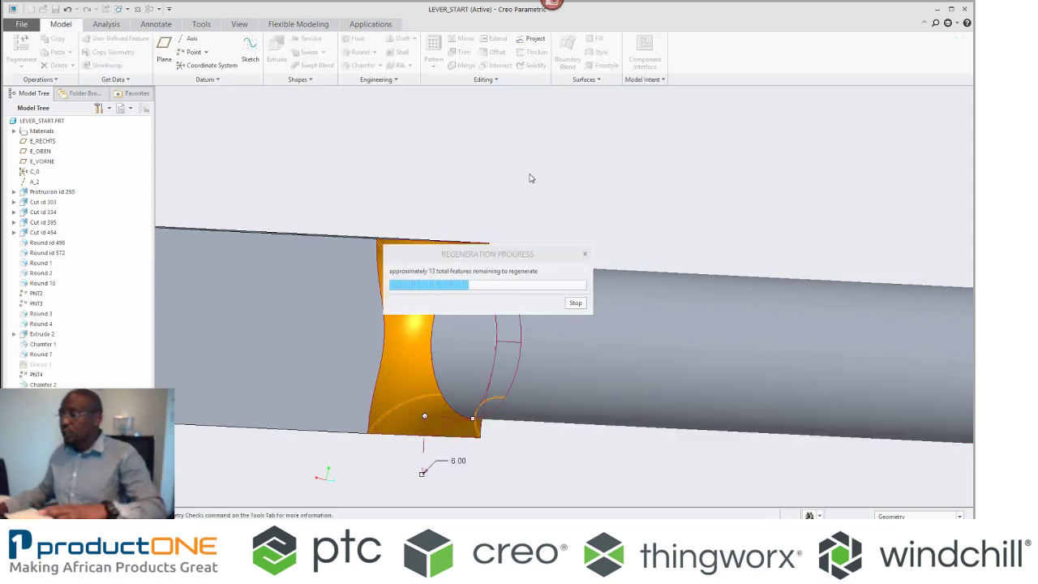
middle_drag(532, 174, 586, 241)
click(570, 247)
scroll(566, 246, up, 5)
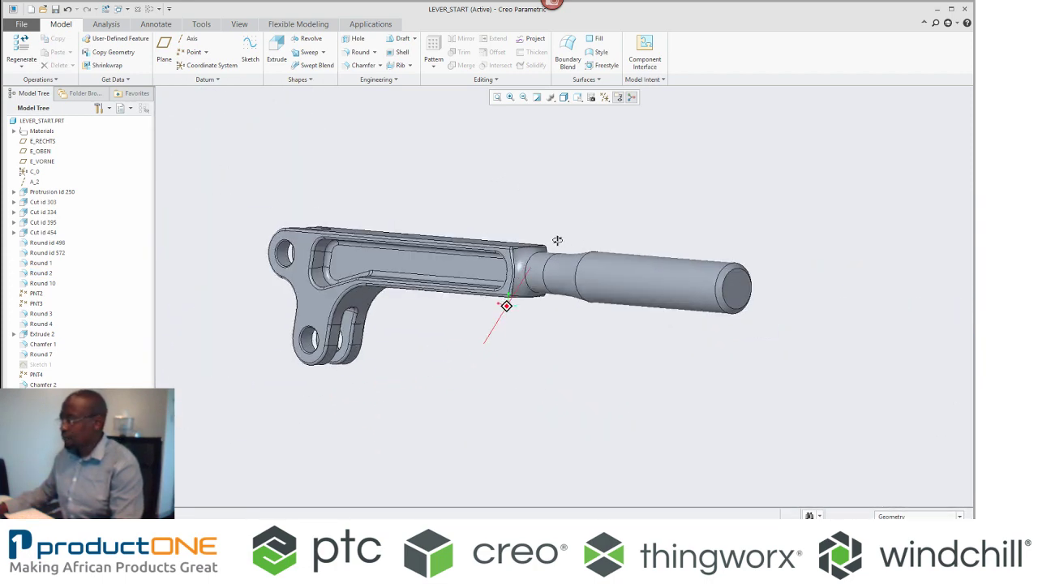
Turn on axis display and place a coaxial hole along the handle's axis, starting from the handle's end face
click(617, 98)
click(606, 121)
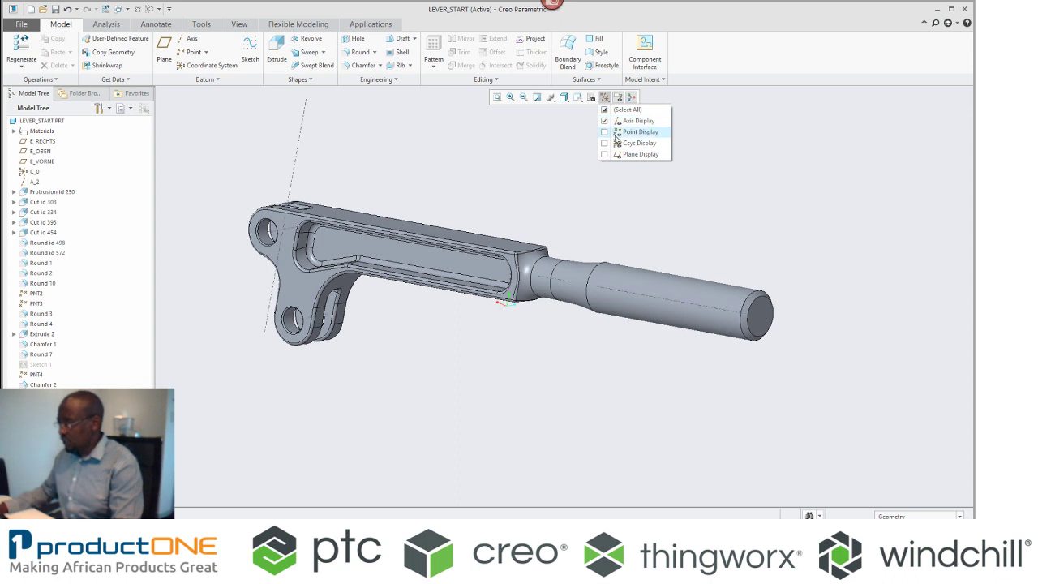
click(696, 306)
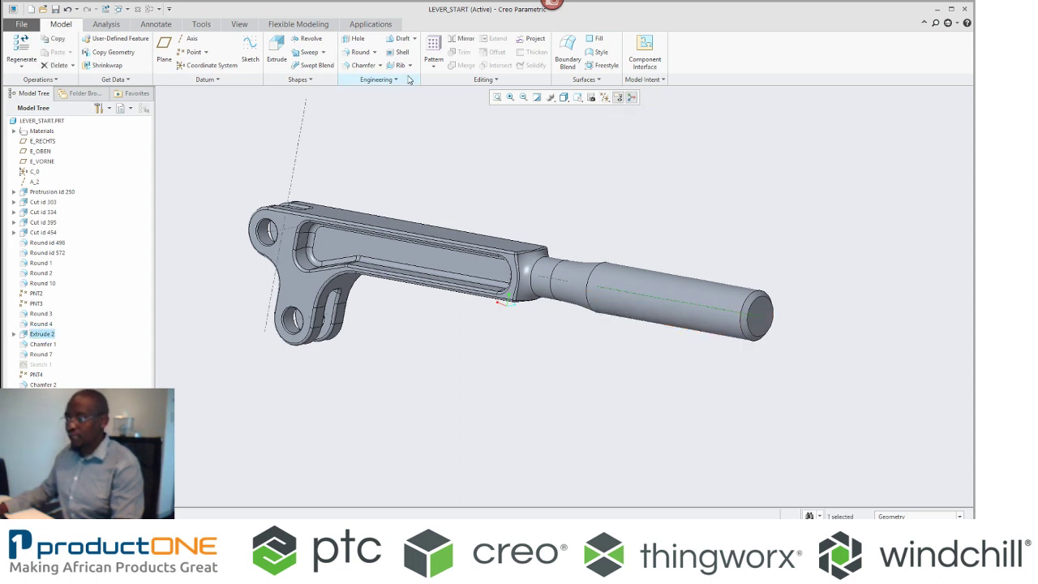
click(354, 40)
scroll(730, 308, up, 5)
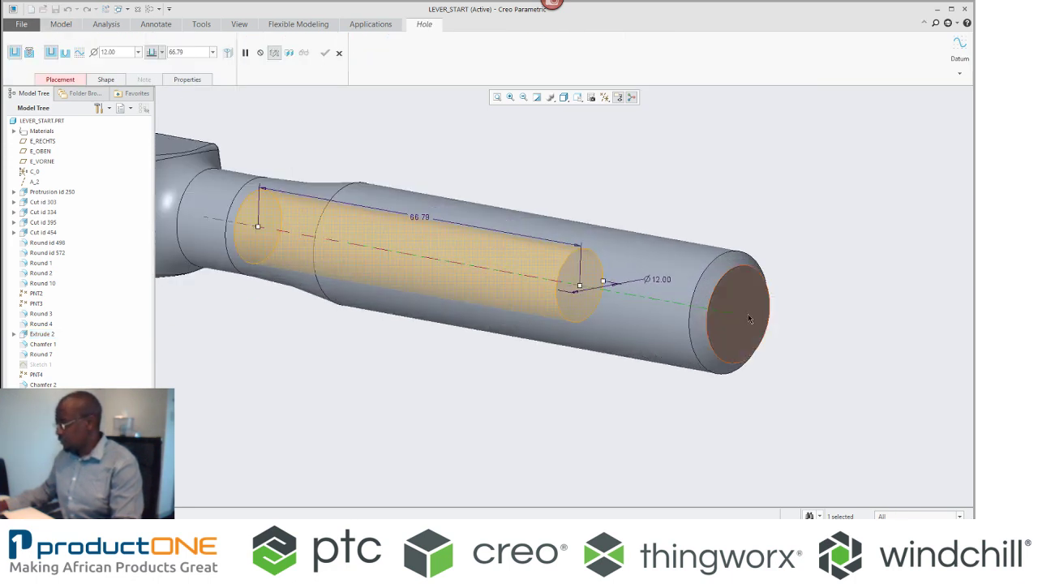
click(742, 314)
Set the 12 mm handle hole's depth to 75 mm, apply the standard hole profile, and complete the hole
double_click(577, 245)
text(75)
key(Return)
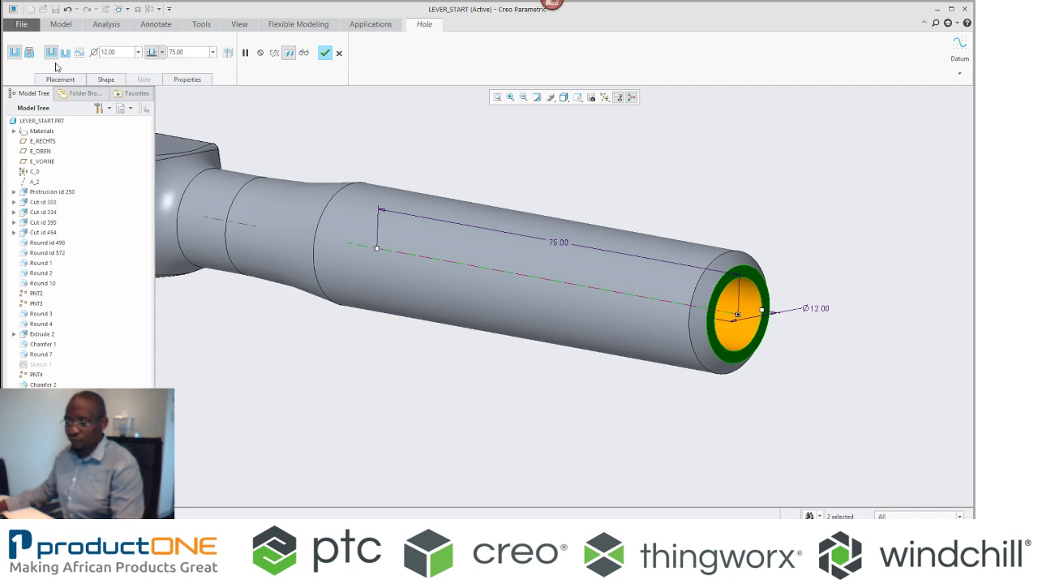
click(65, 52)
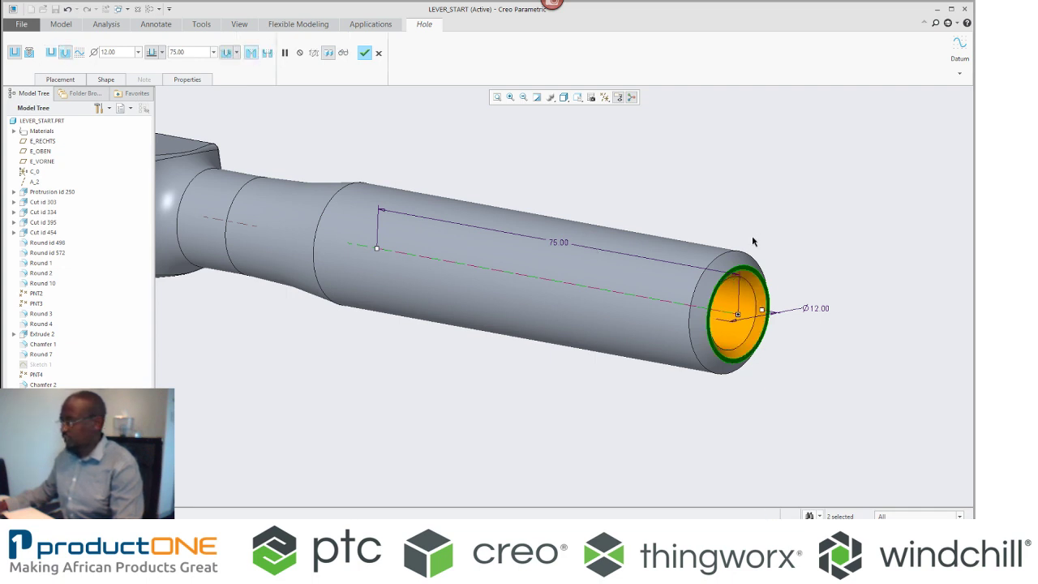
middle_click(775, 177)
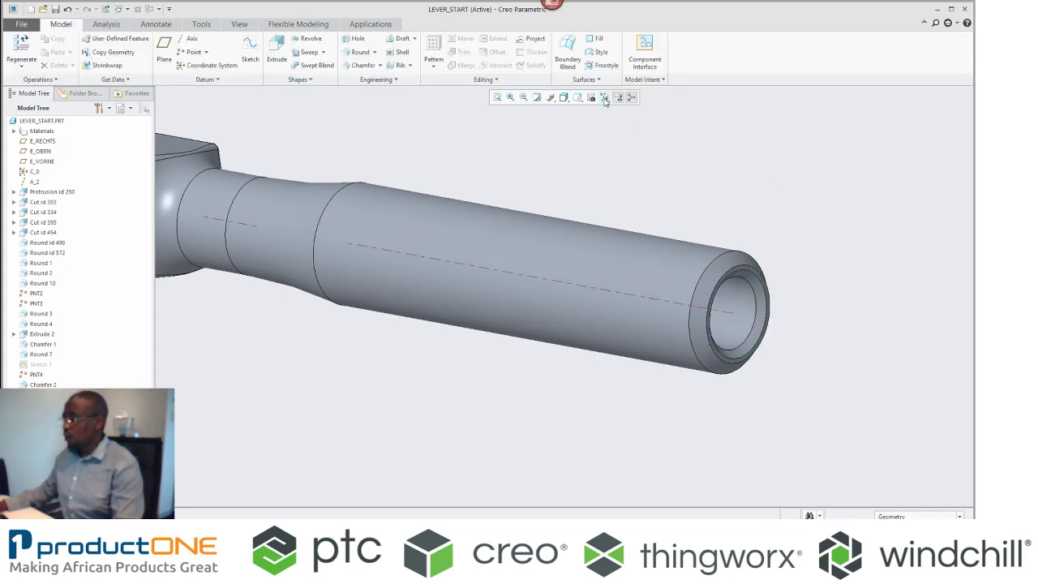
Turn off axis display and inspect the reworked lever from the pocket side and the handle end
click(605, 97)
click(738, 170)
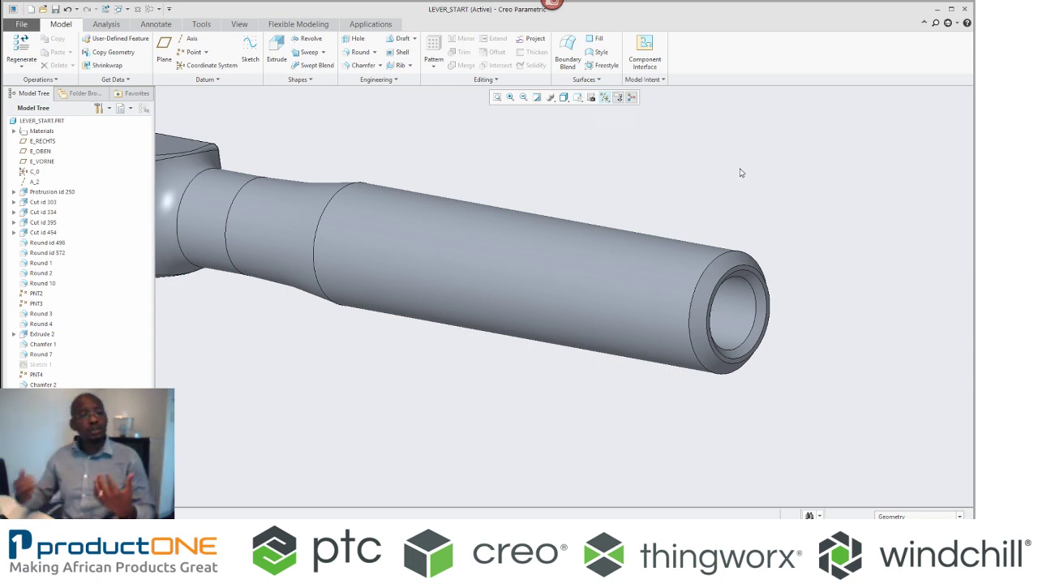
key(ctrl+d)
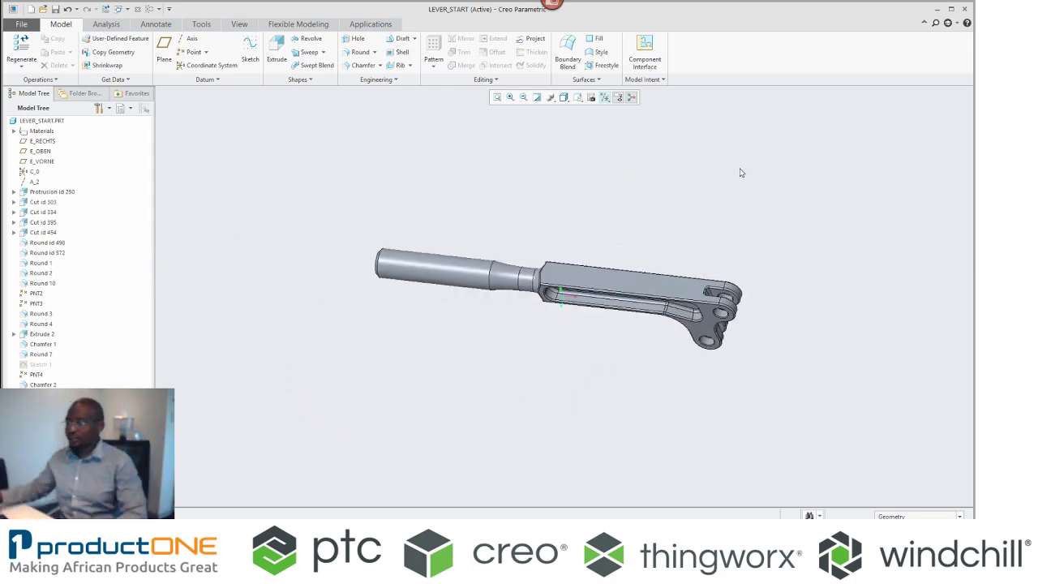
scroll(648, 240, up, 5)
middle_drag(649, 240, 591, 304)
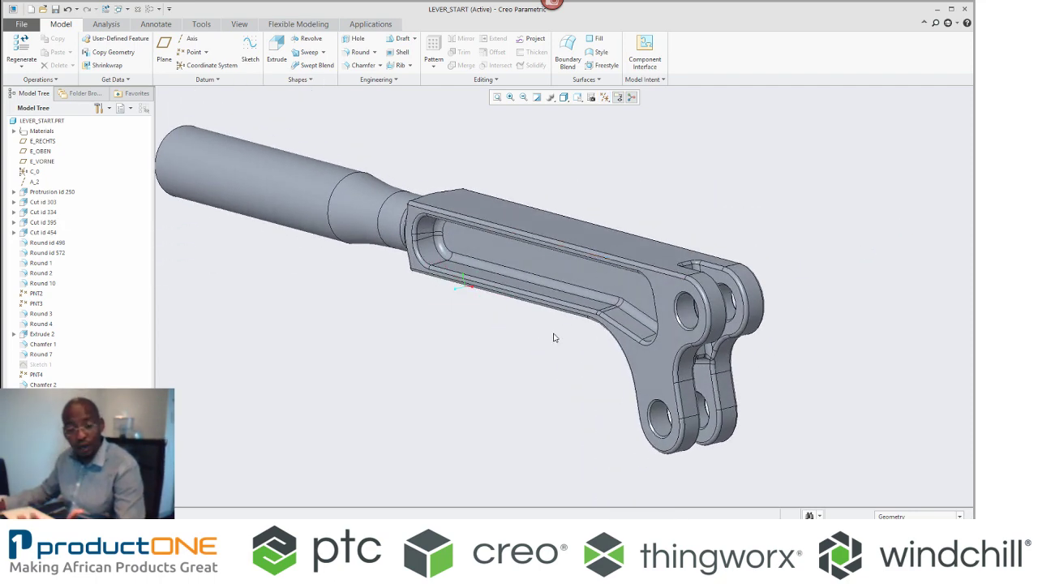
middle_drag(555, 336, 437, 375)
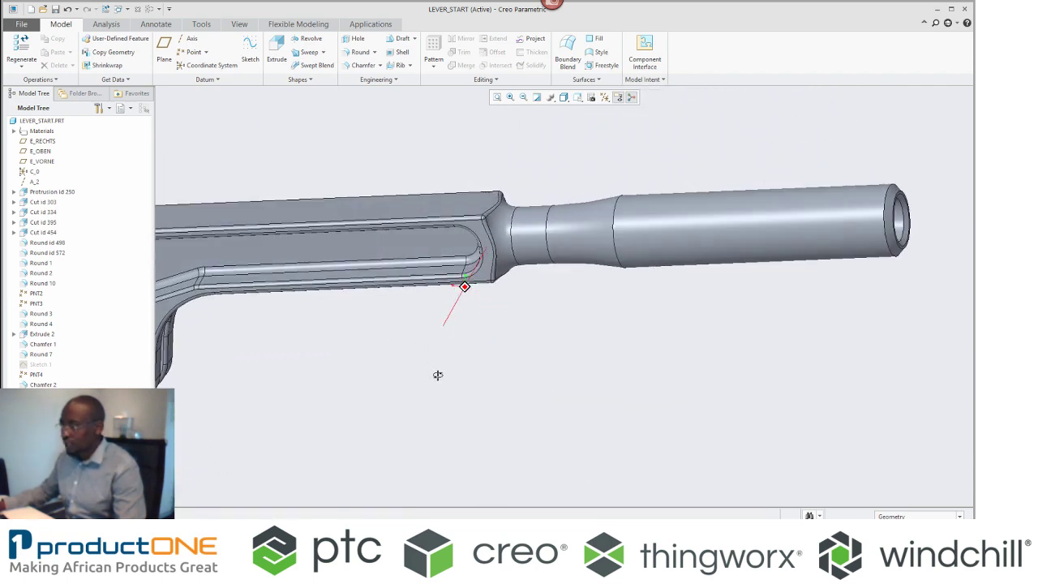
Enter the Simulate environment with the reworked lever and decline converting the model, staying in Simulate Lite
click(357, 26)
click(70, 49)
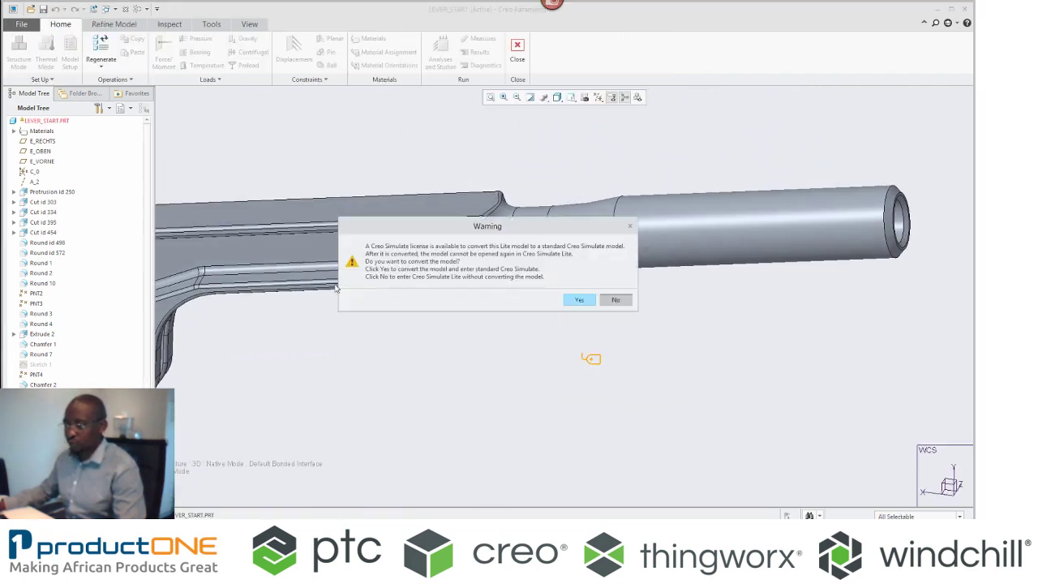
click(617, 300)
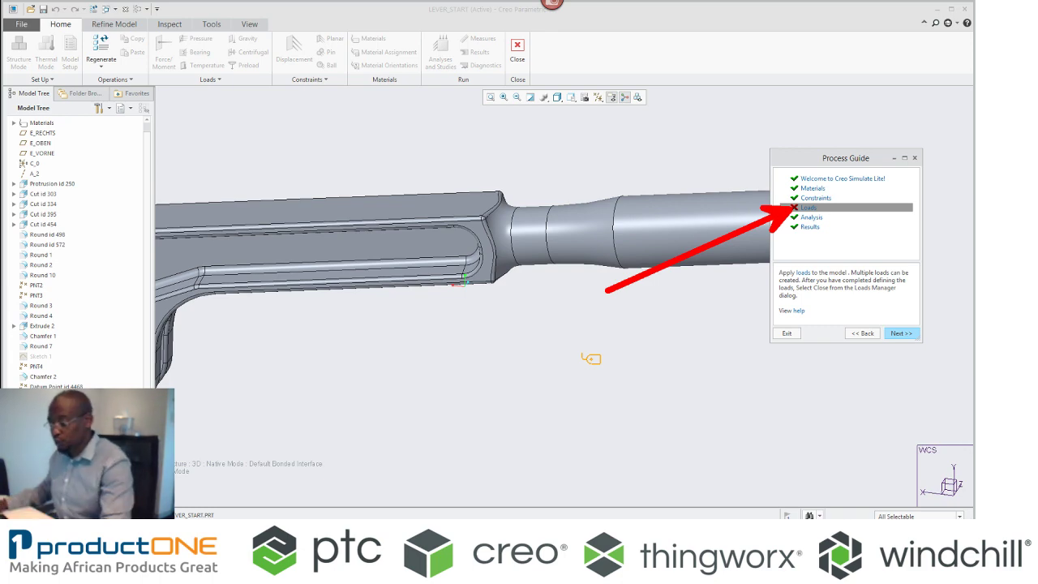
Edit Load1, repick its From and To direction points as two vertices on the pocket's rounded end edge, and accept the load
scroll(421, 220, up, 5)
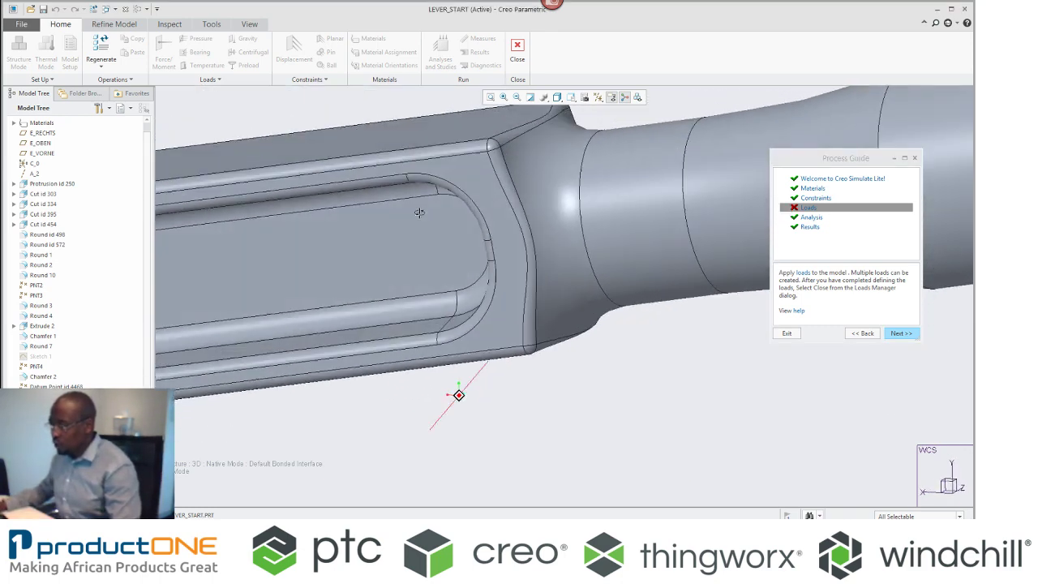
middle_drag(459, 174, 497, 144)
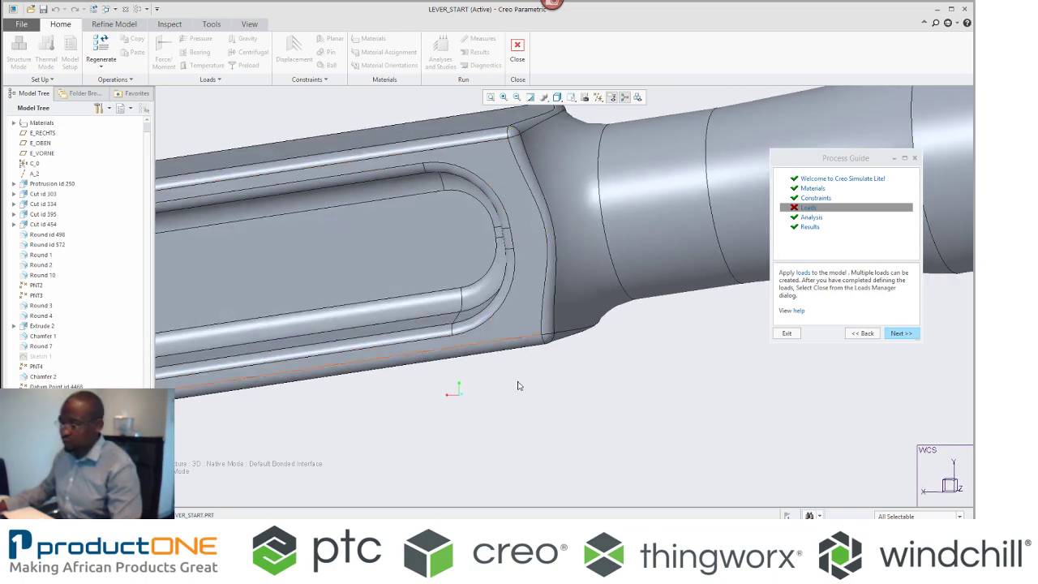
mouse_move(504, 435)
middle_down()
mouse_move(491, 419)
mouse_move(452, 440)
mouse_move(389, 445)
middle_up()
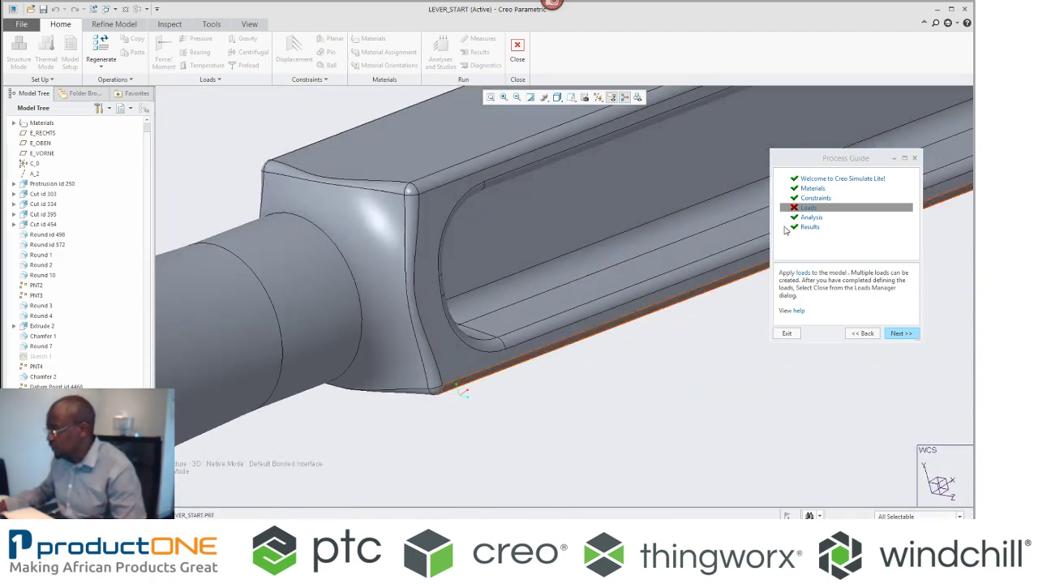
click(802, 273)
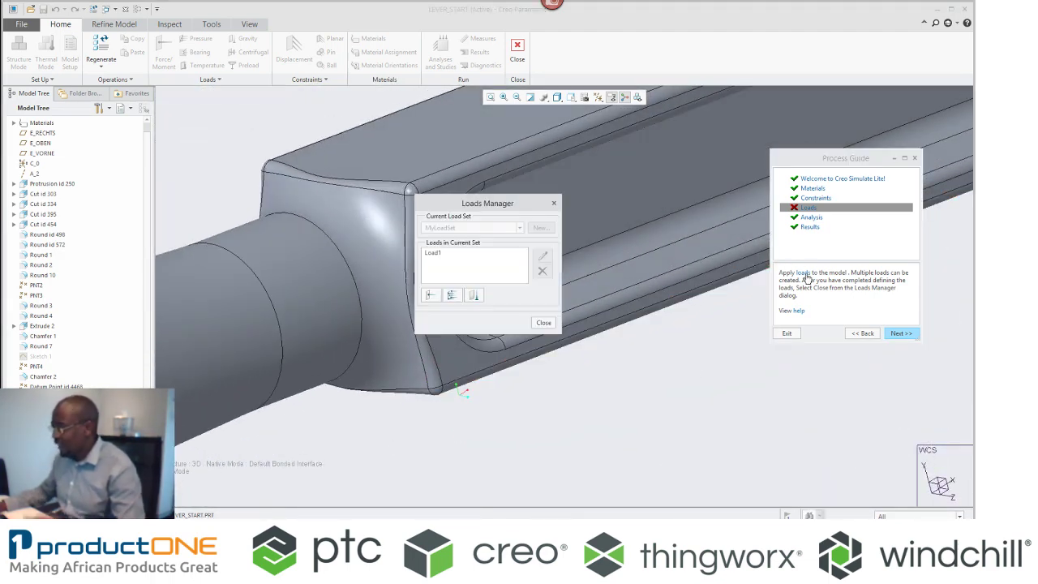
click(432, 252)
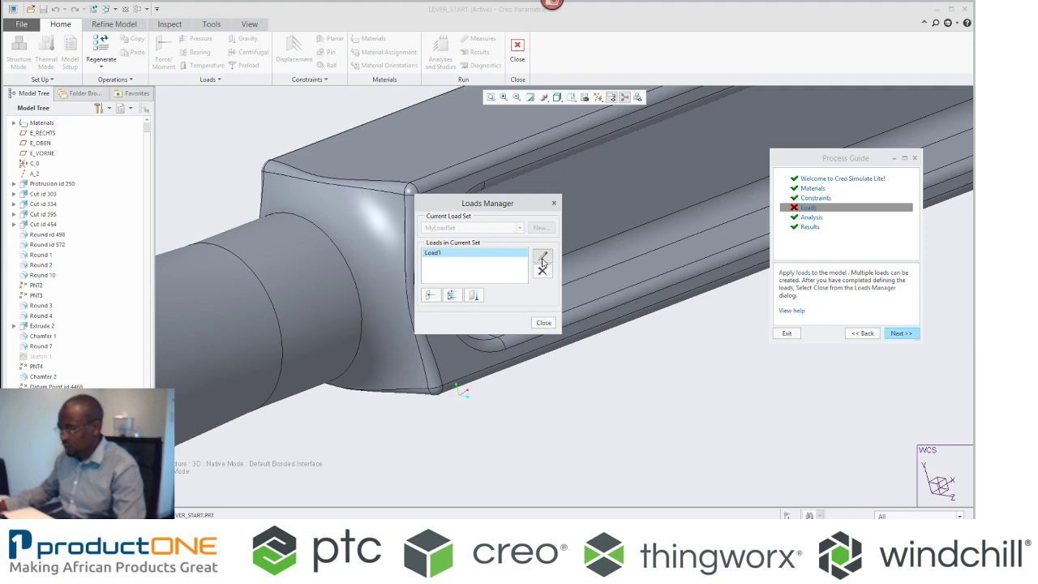
click(542, 256)
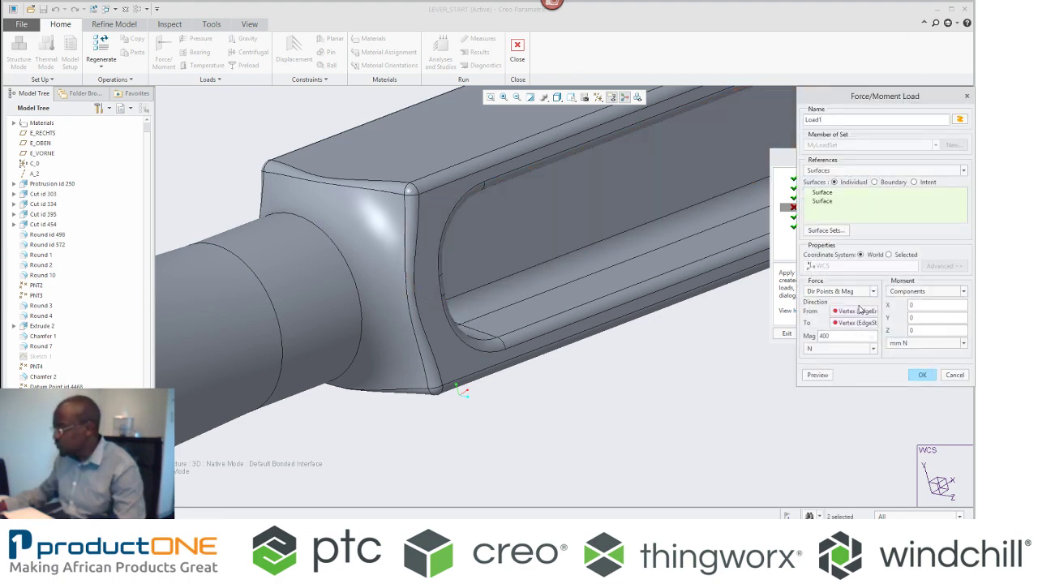
scroll(429, 230, down, 2)
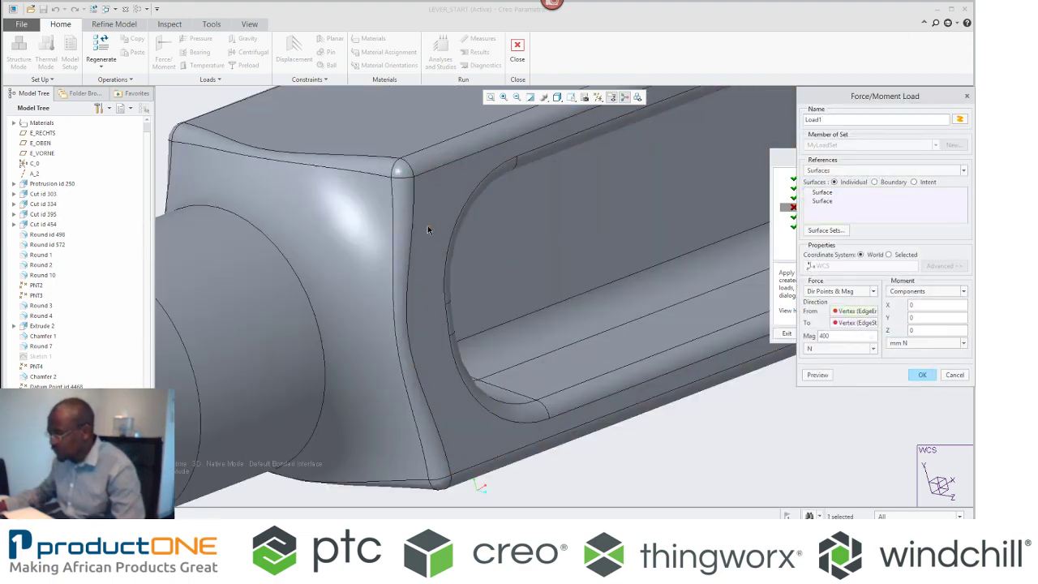
scroll(441, 332, down, 3)
click(458, 277)
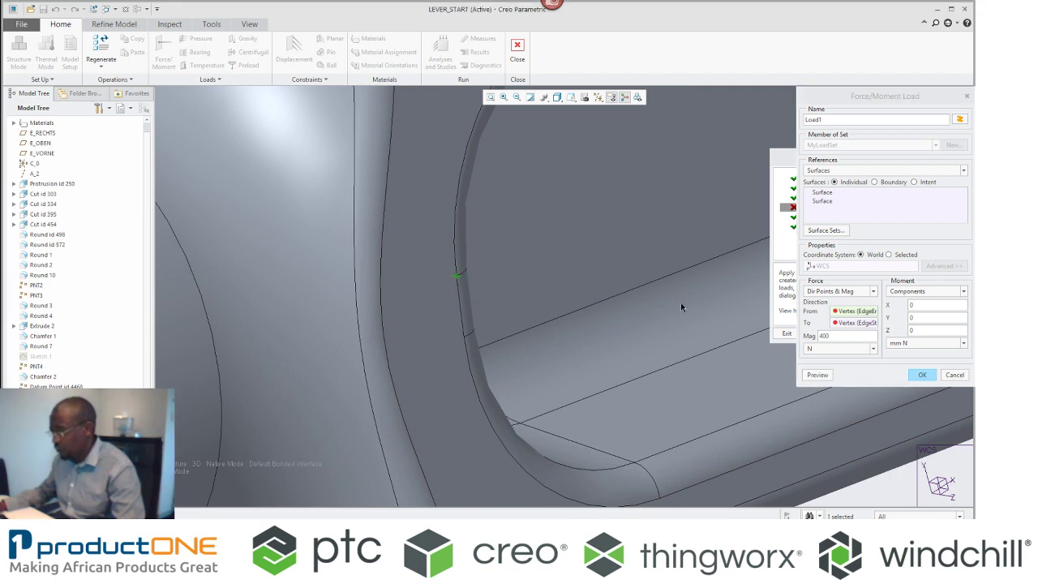
click(467, 341)
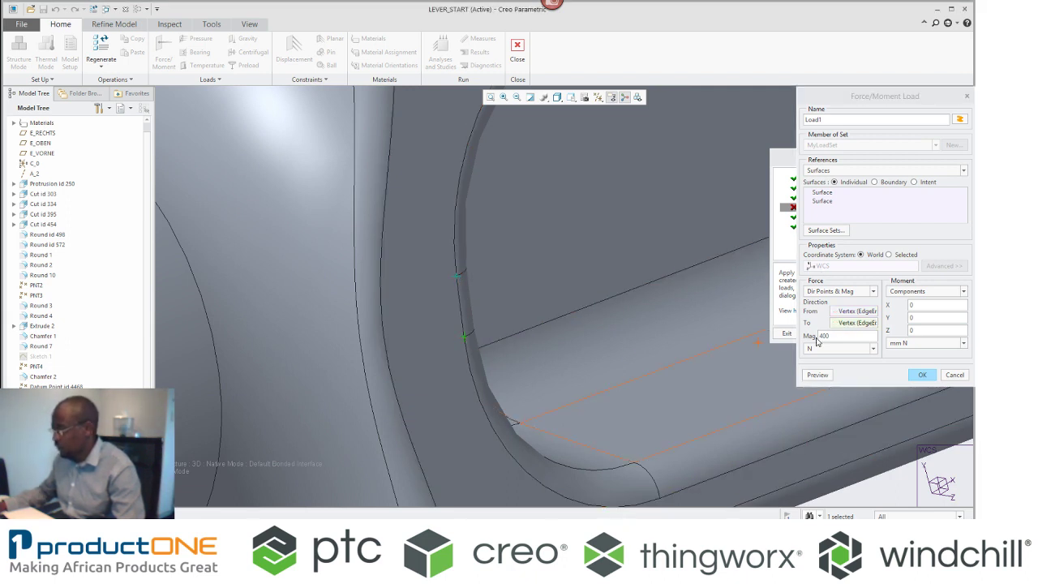
click(922, 375)
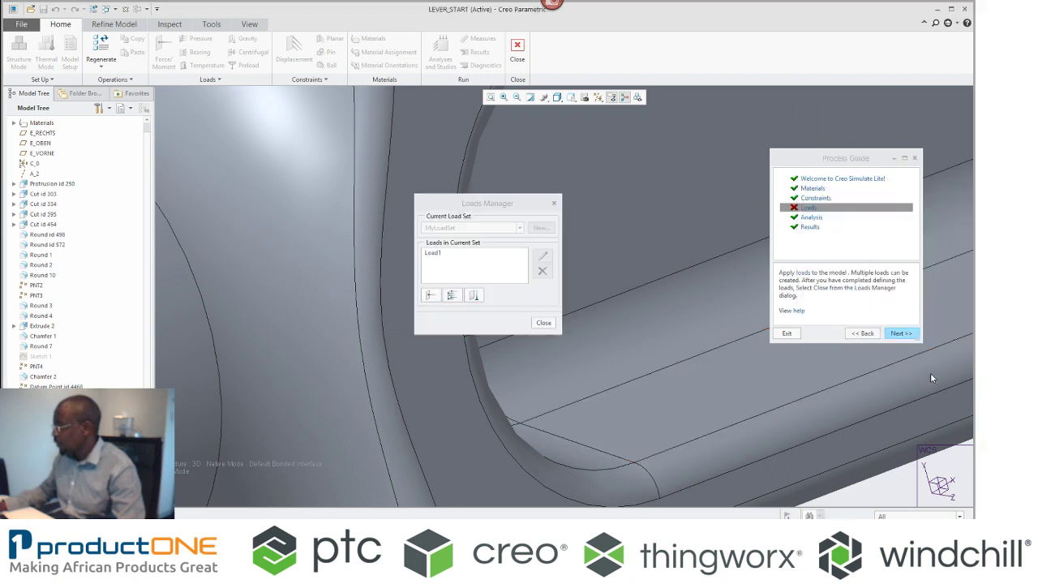
click(541, 323)
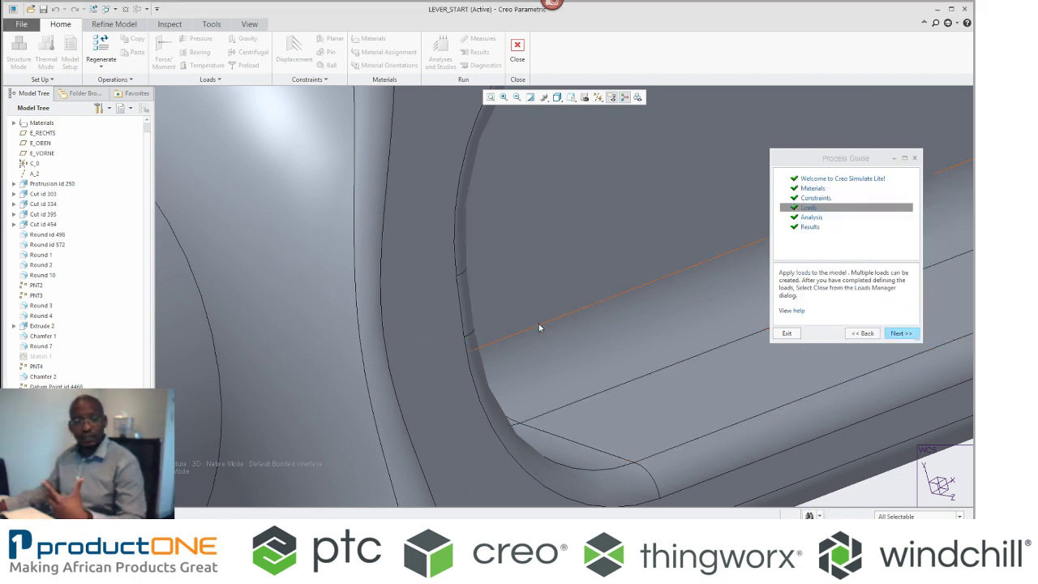
Run the static analysis on the reworked lever and dismiss the run status once it completes
click(810, 217)
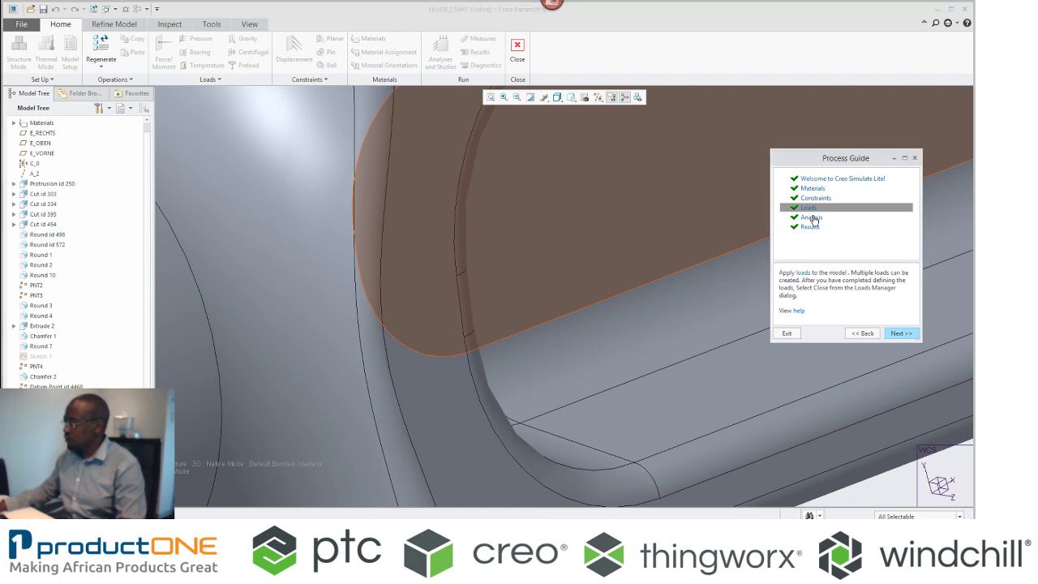
click(785, 276)
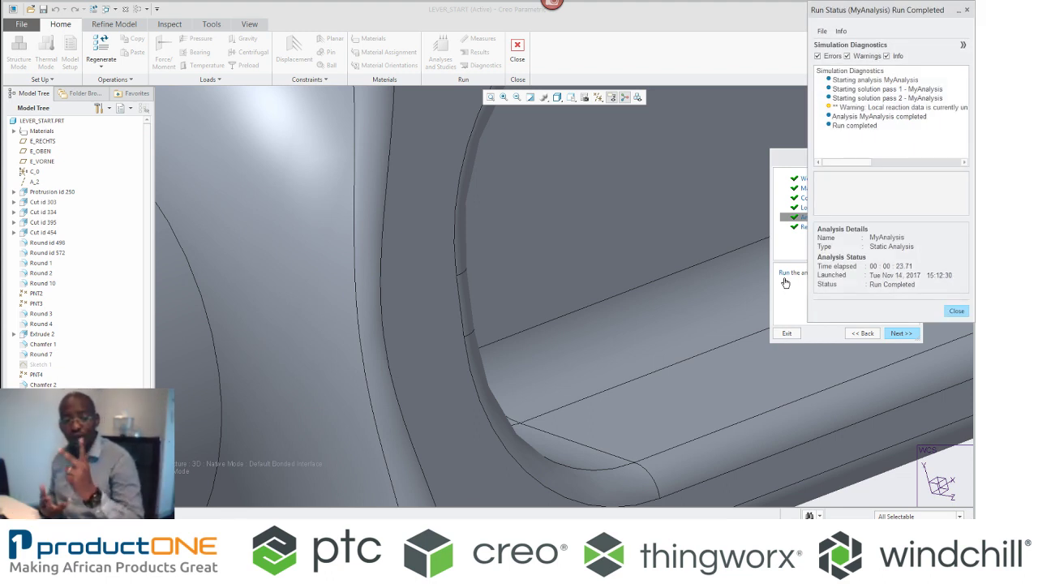
click(954, 312)
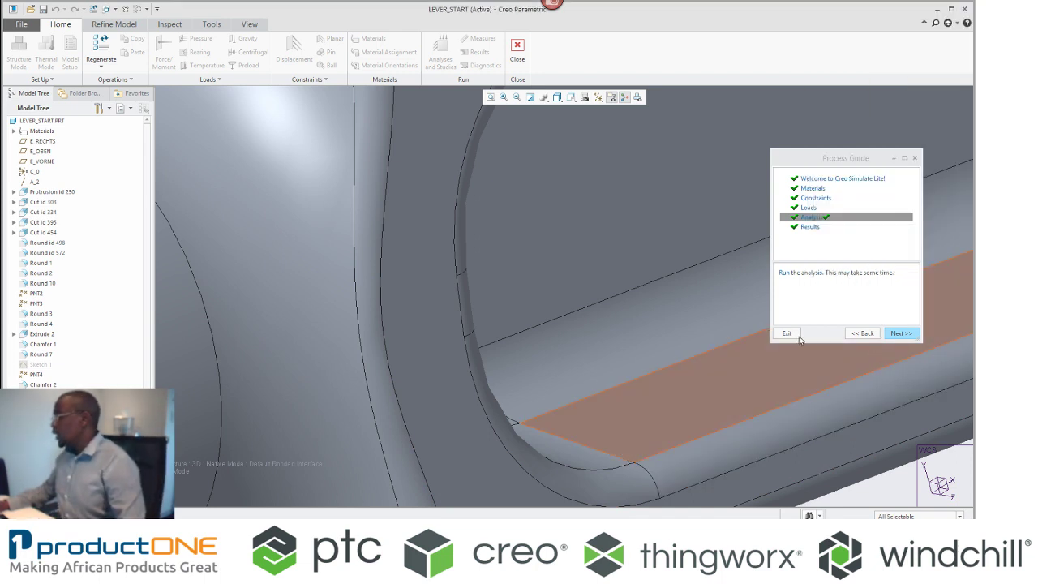
Display the analysis results and close the maximum principal stress and displacement windows, keeping only the von Mises stress plot
click(809, 227)
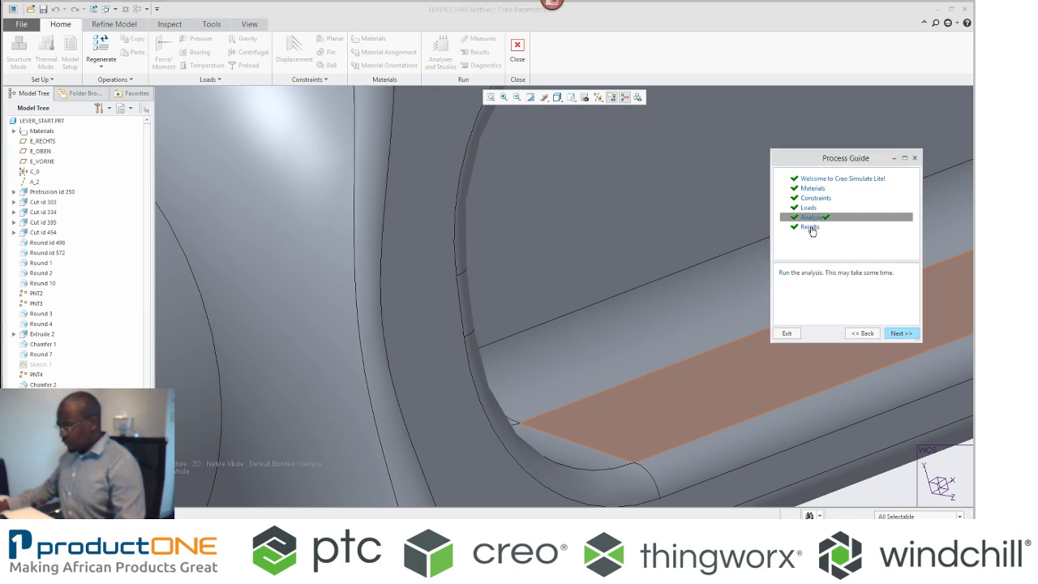
click(803, 275)
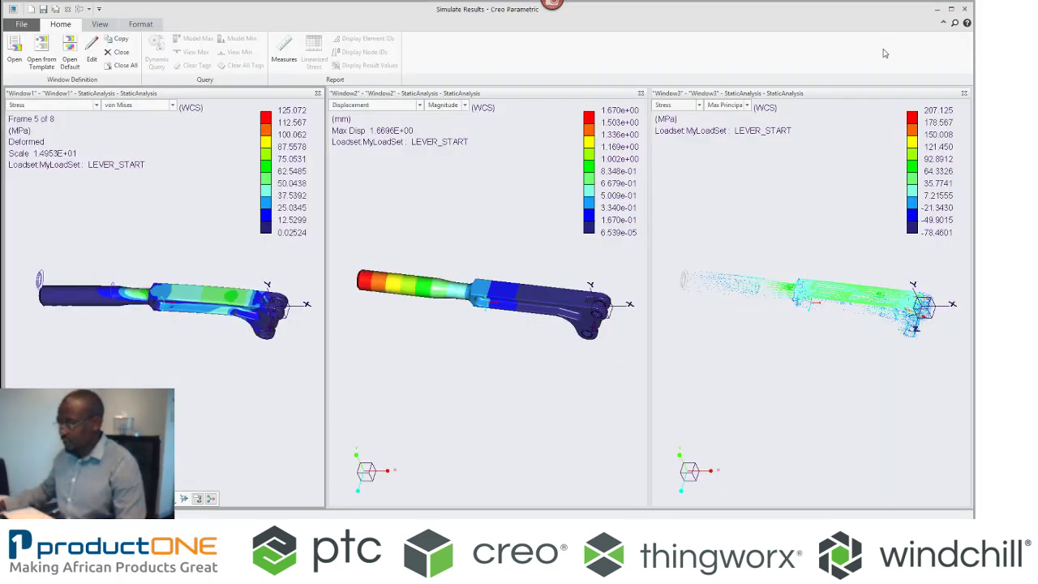
click(964, 93)
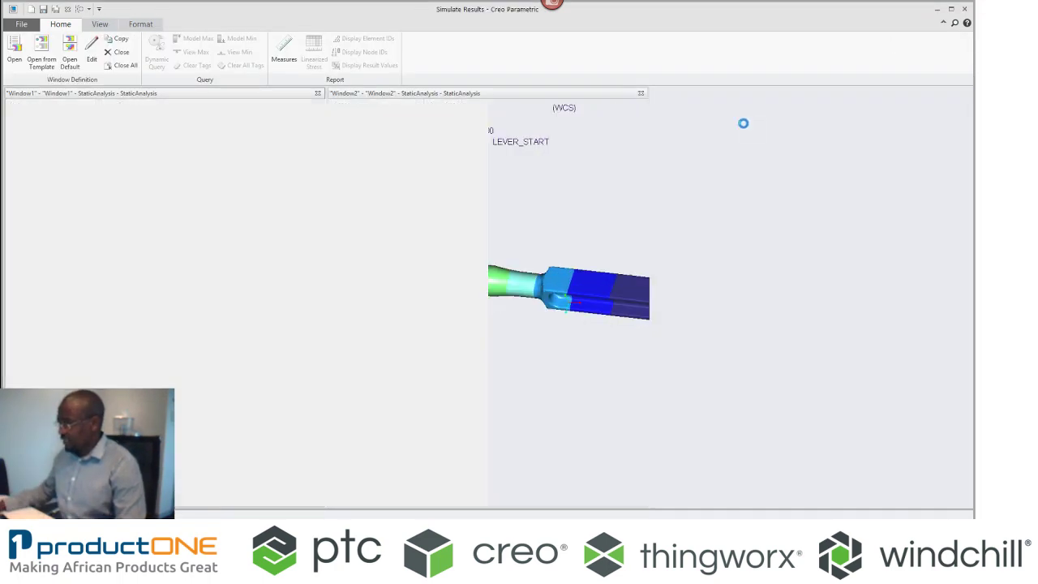
click(964, 93)
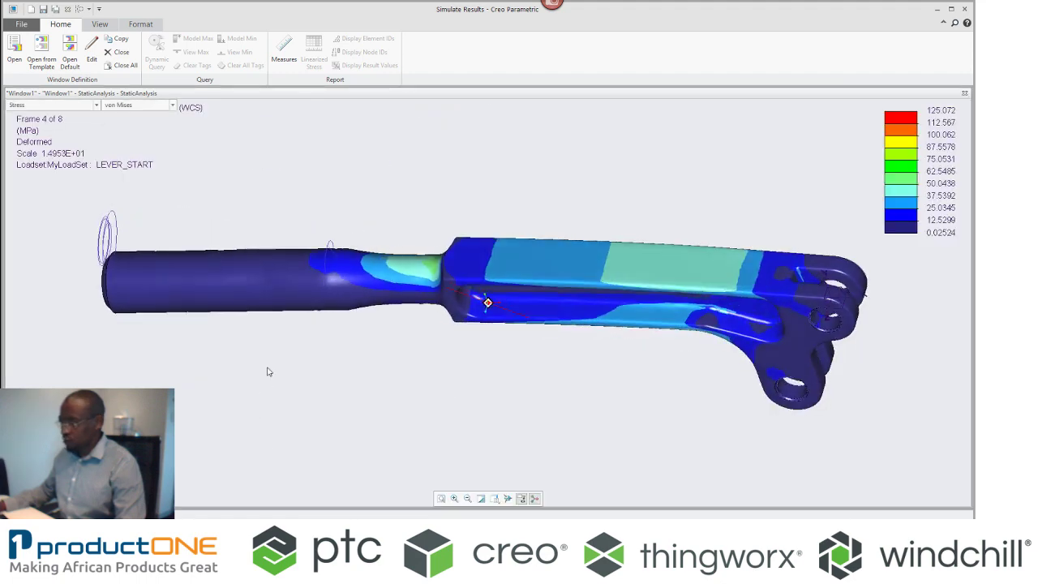